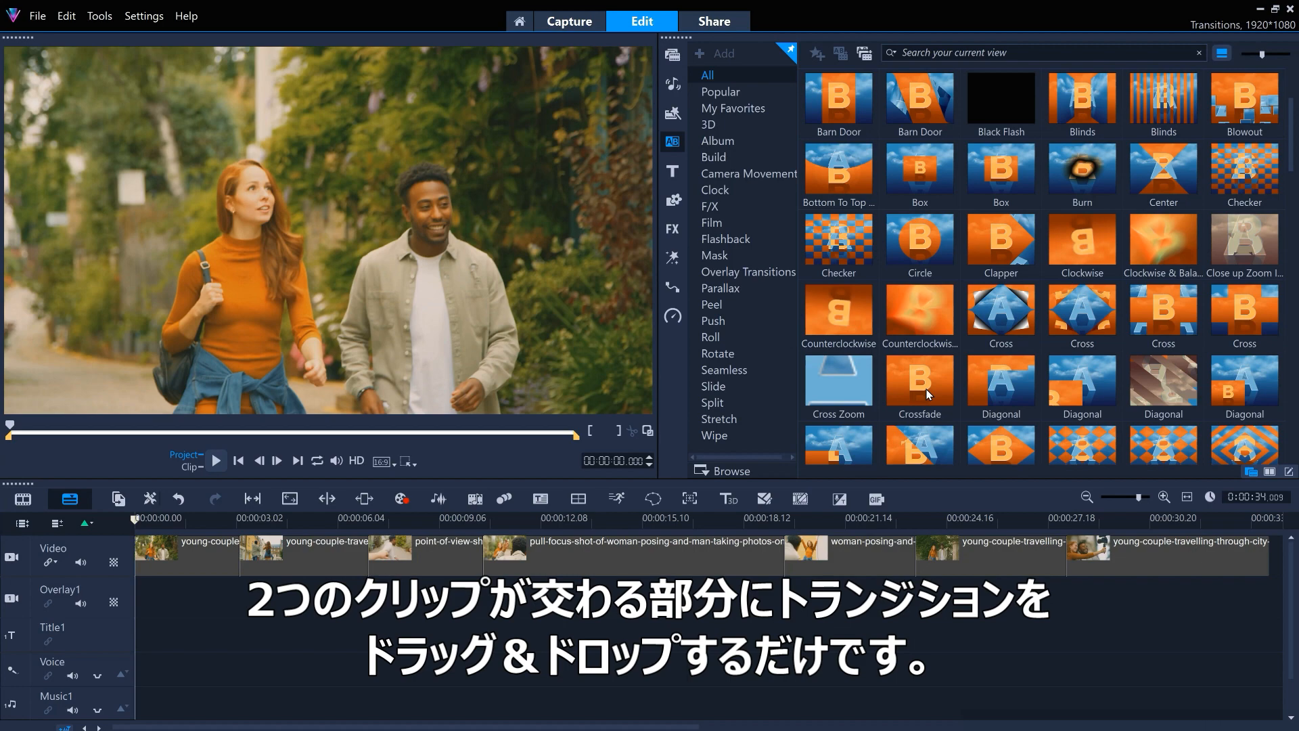
Add a Crossfade transition between the first two clips and, after trying a longer duration, shorten it to about 22 frames
drag(925, 389, 246, 554)
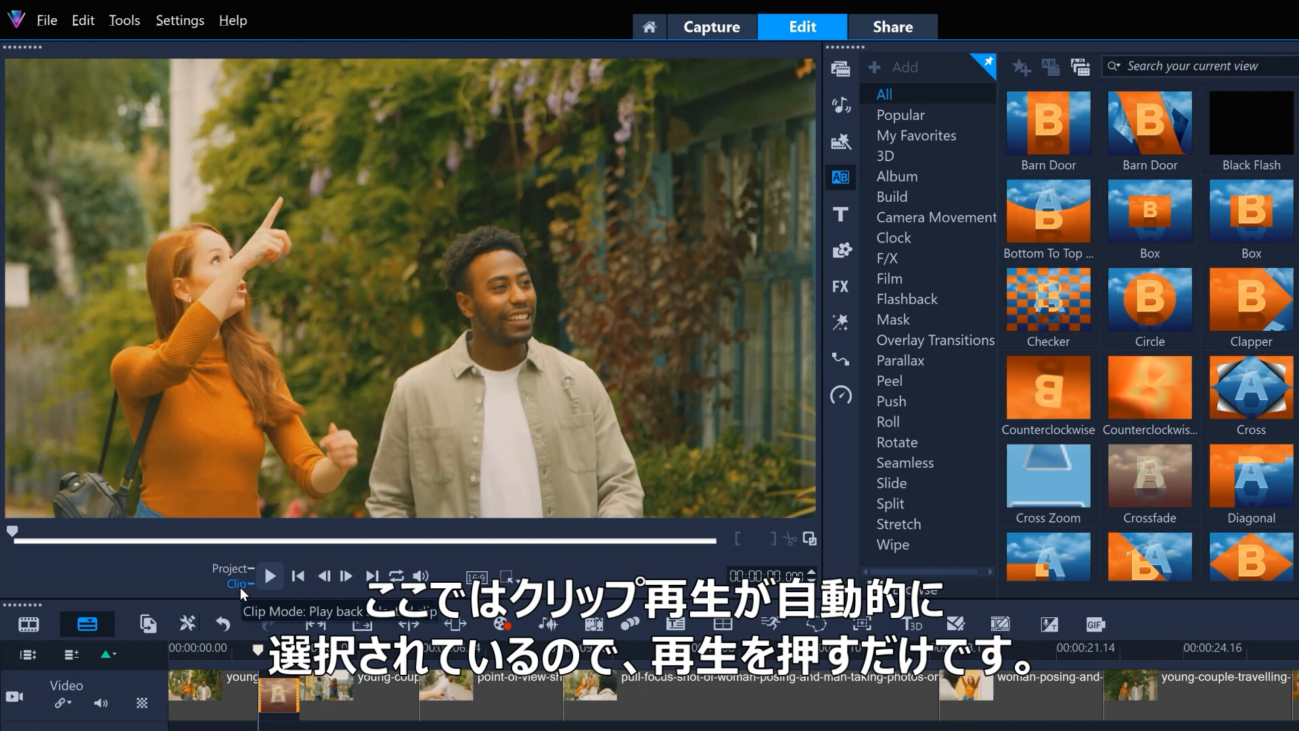
click(268, 579)
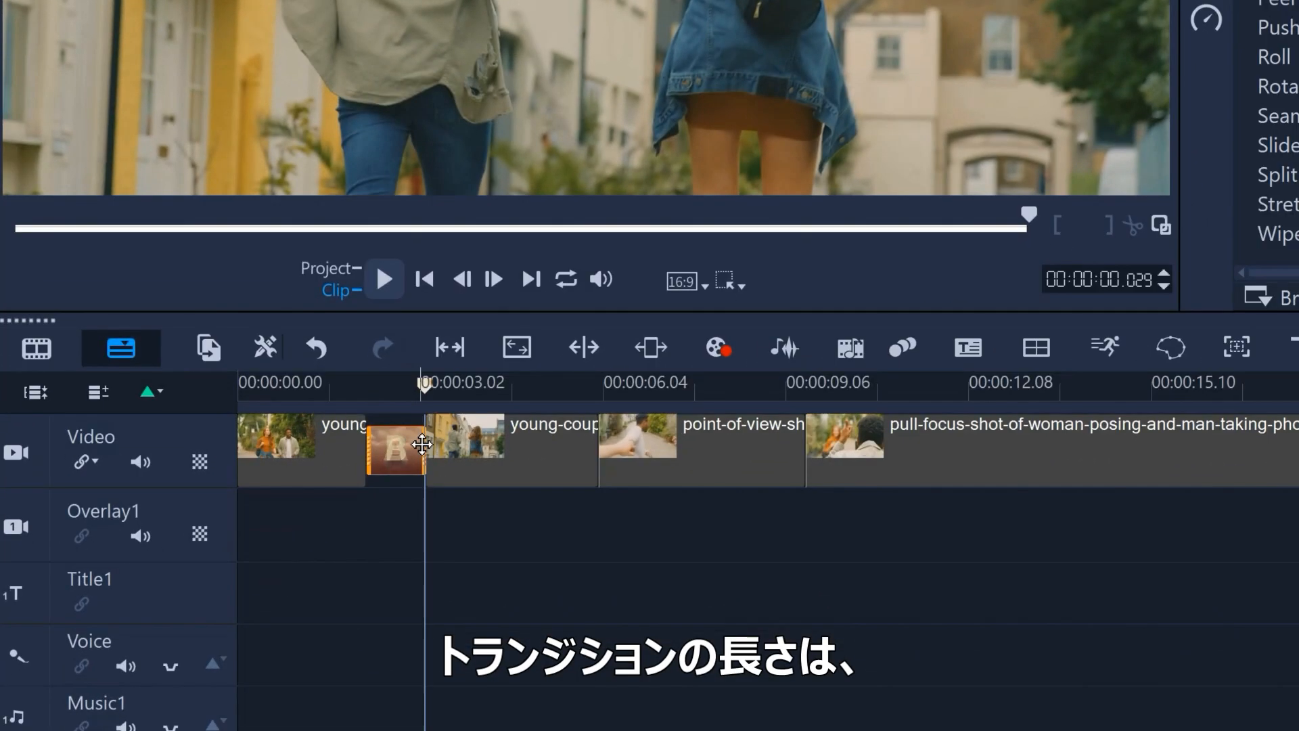
drag(422, 445, 479, 452)
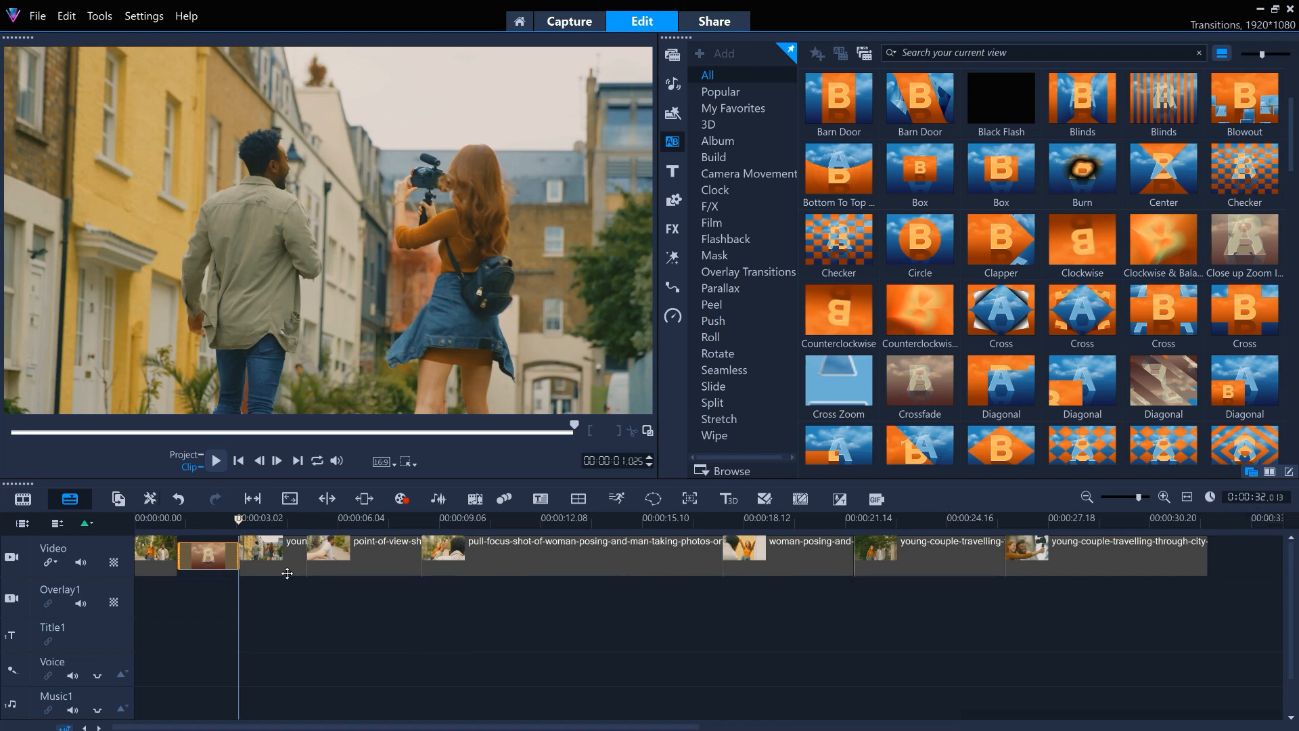
drag(240, 555, 203, 556)
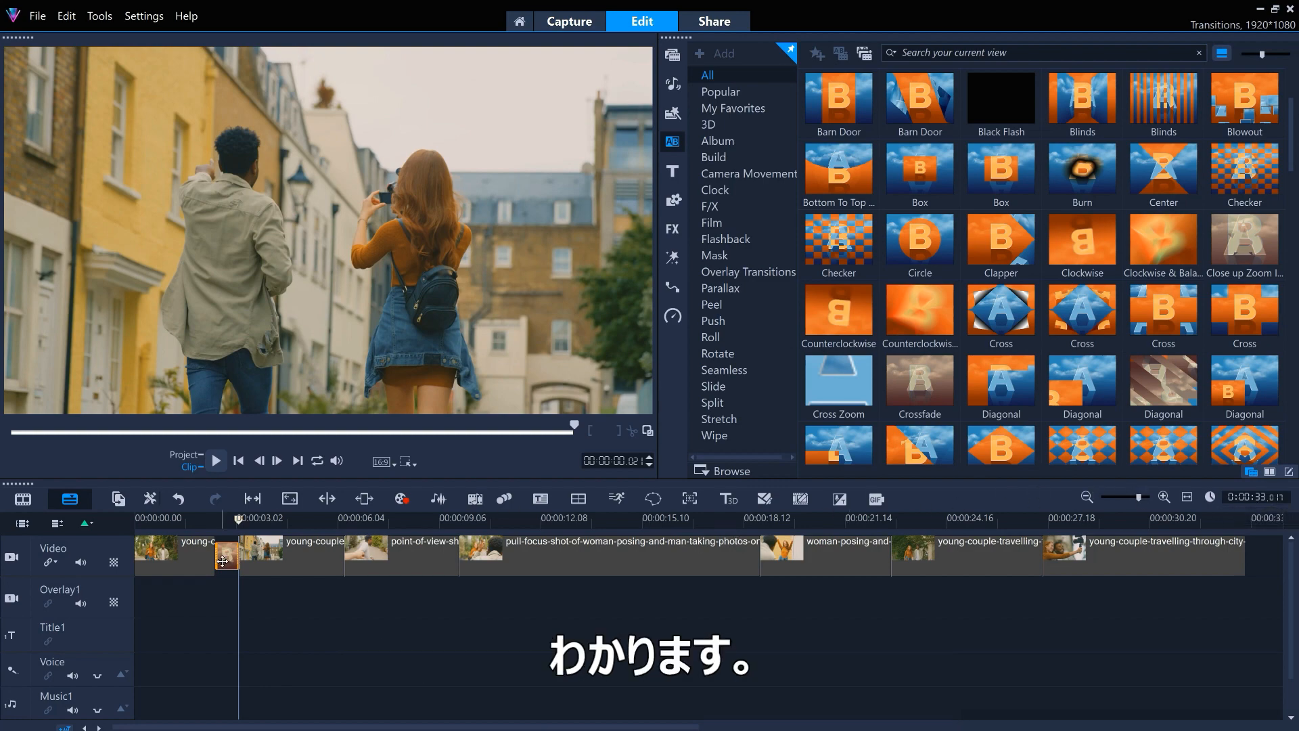
click(216, 460)
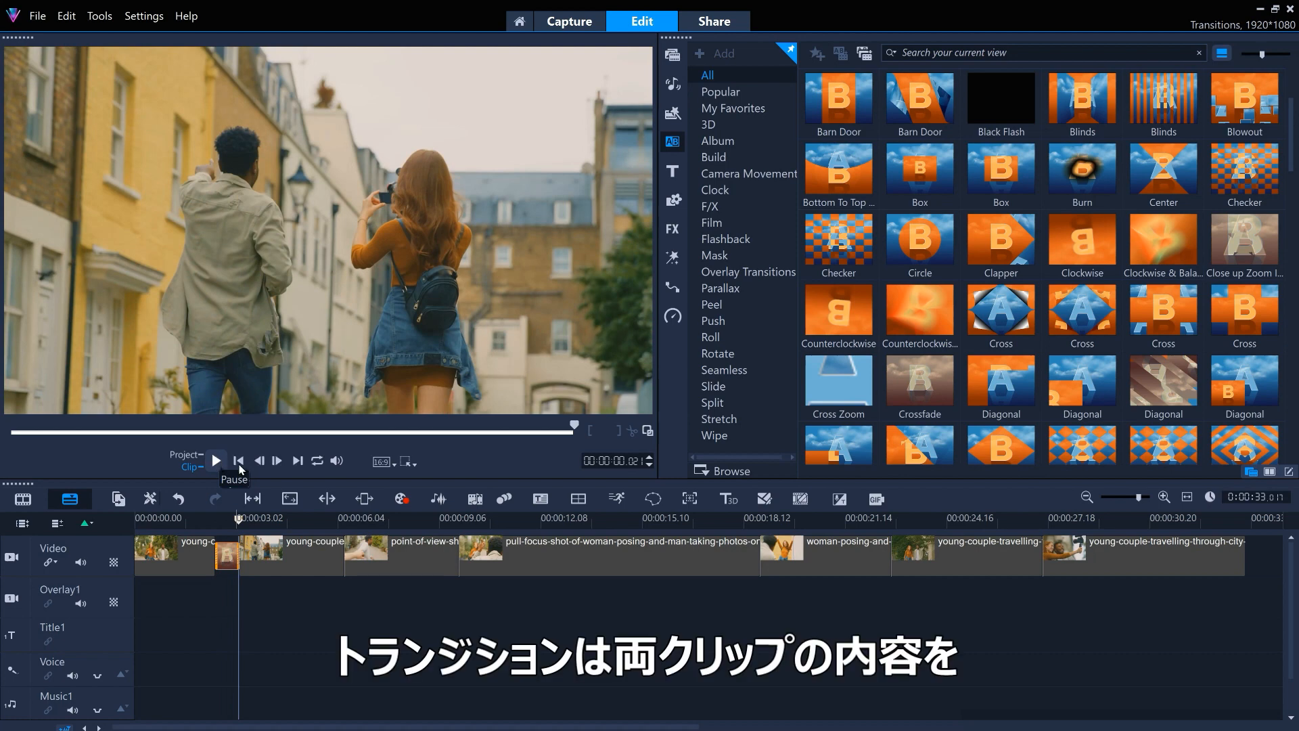
Add the Run and Stop transition between the second and third video clips and preview it
mouse_move(322, 523)
mouse_down()
mouse_move(394, 519)
mouse_move(338, 521)
mouse_up()
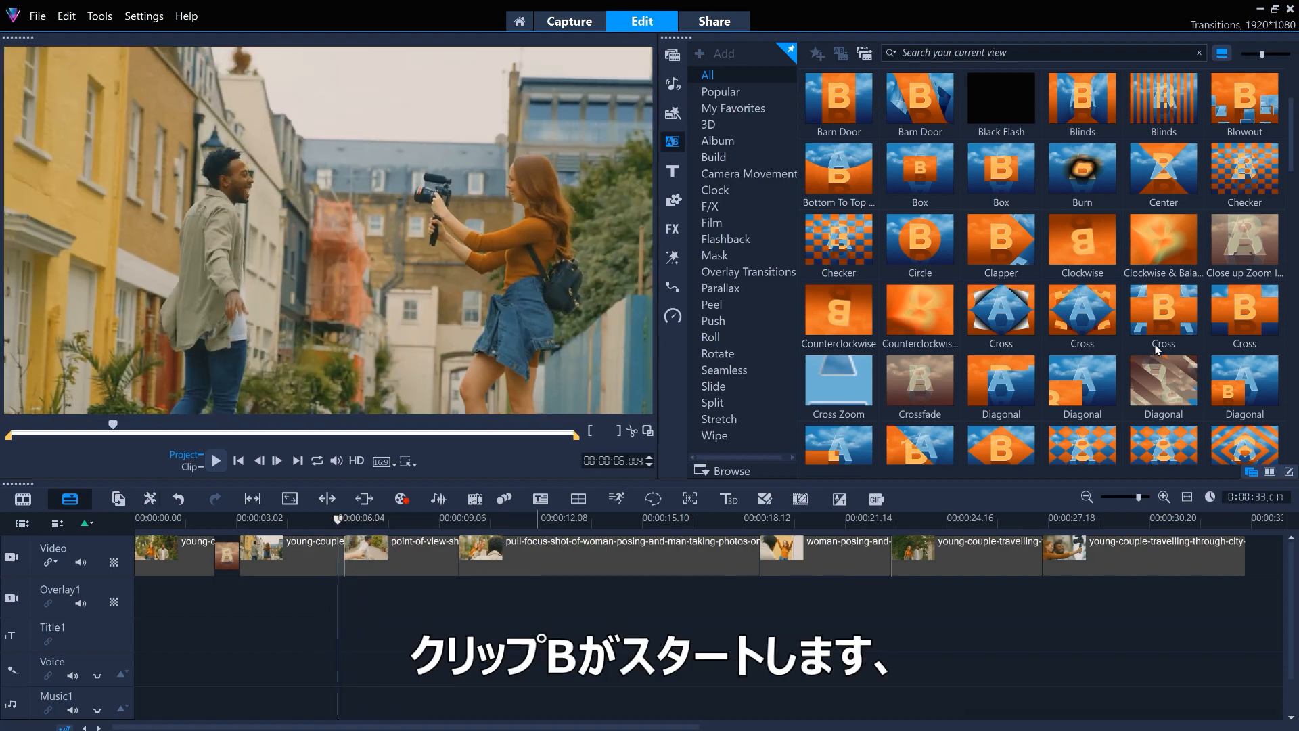
scroll(1073, 336, down, 15)
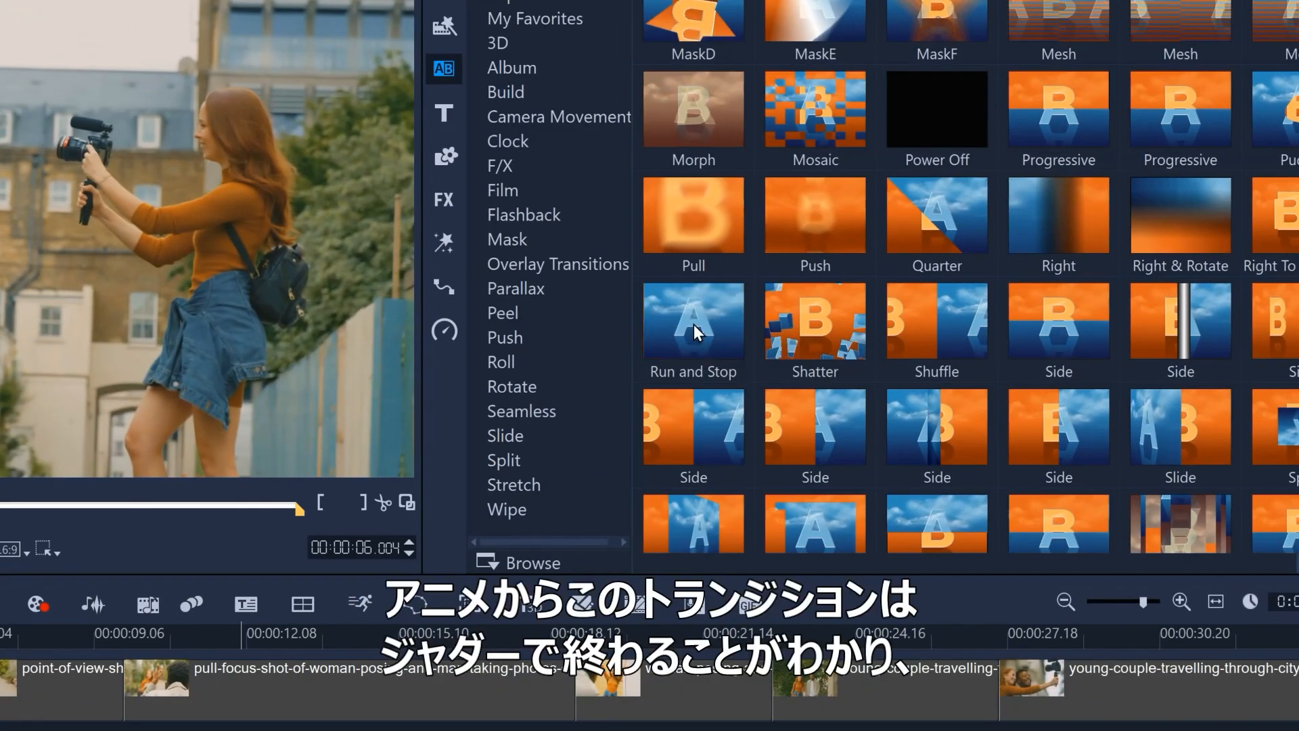
drag(693, 324, 0, 694)
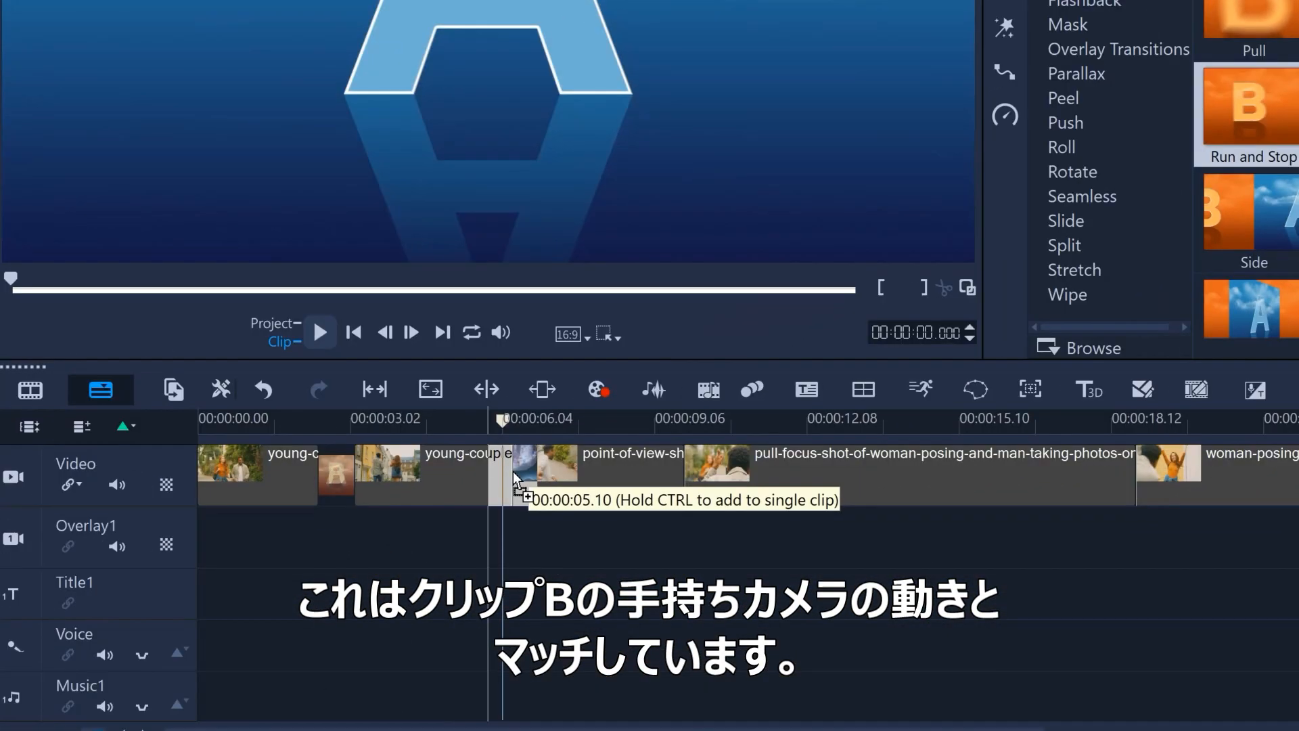
drag(514, 477, 492, 460)
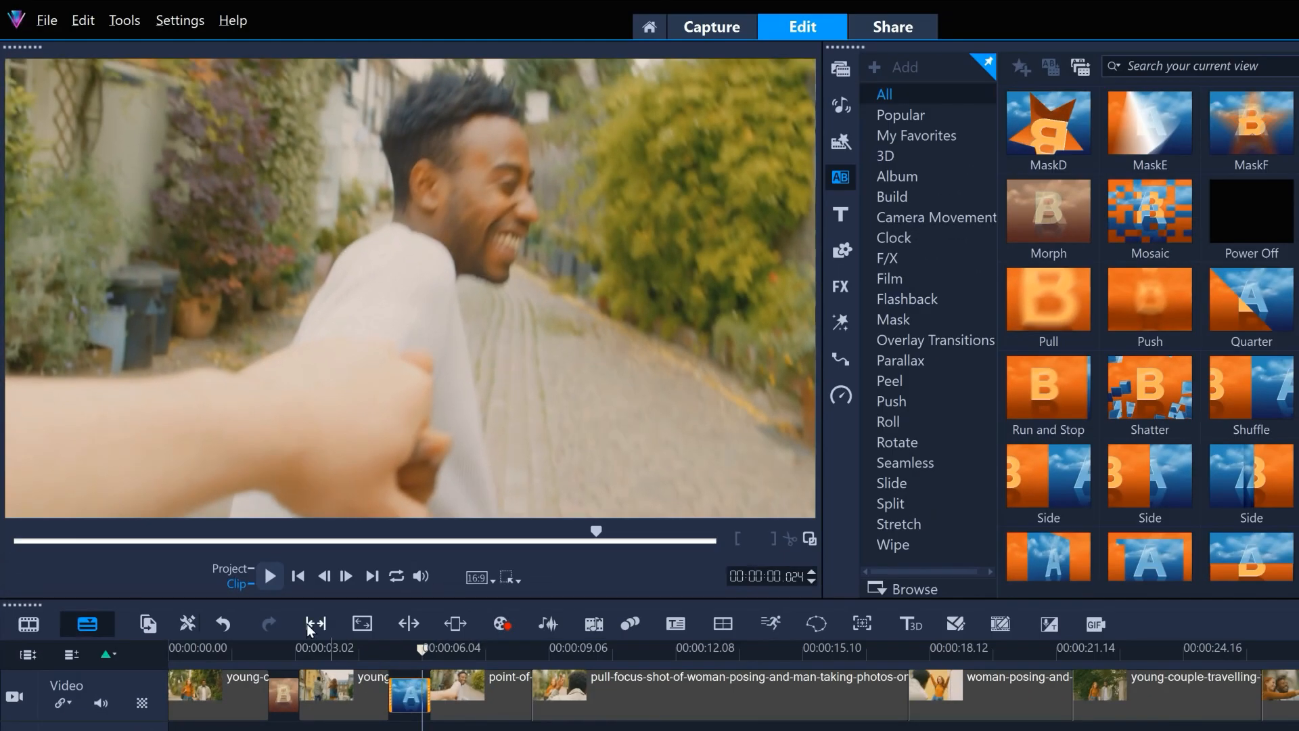
click(275, 575)
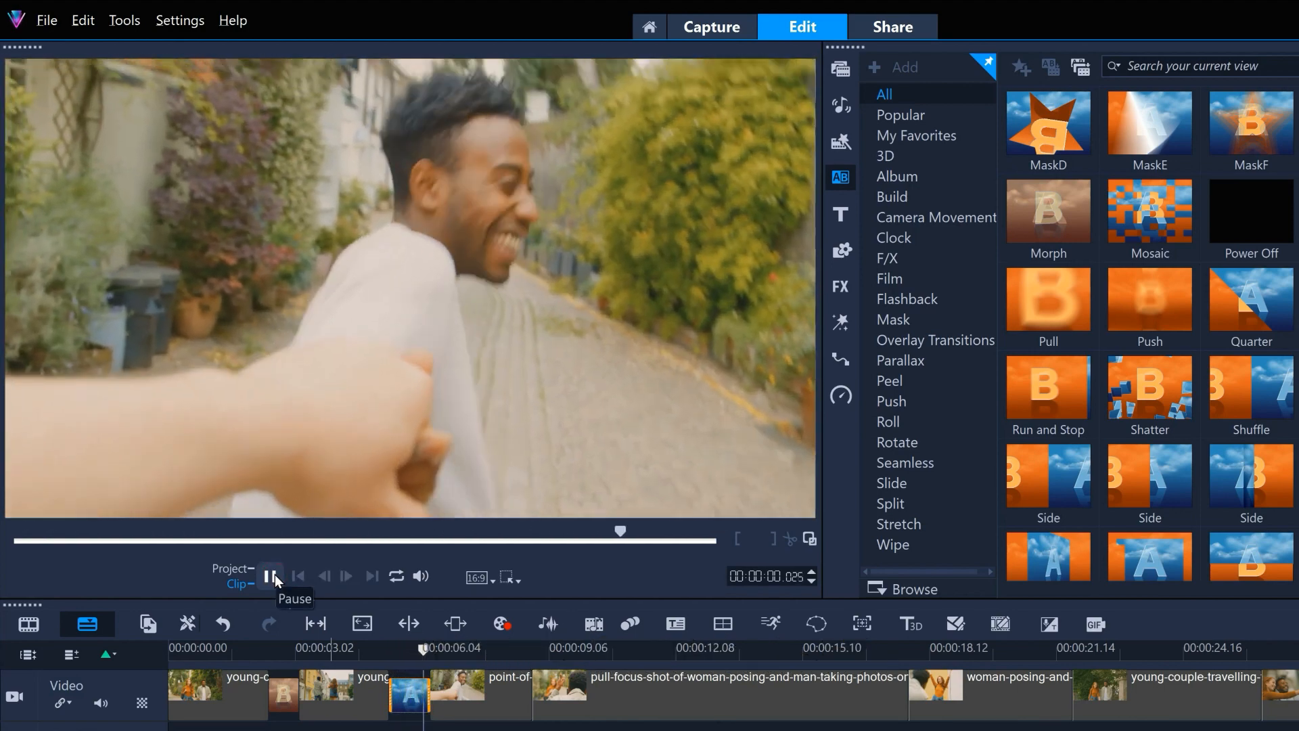
click(274, 576)
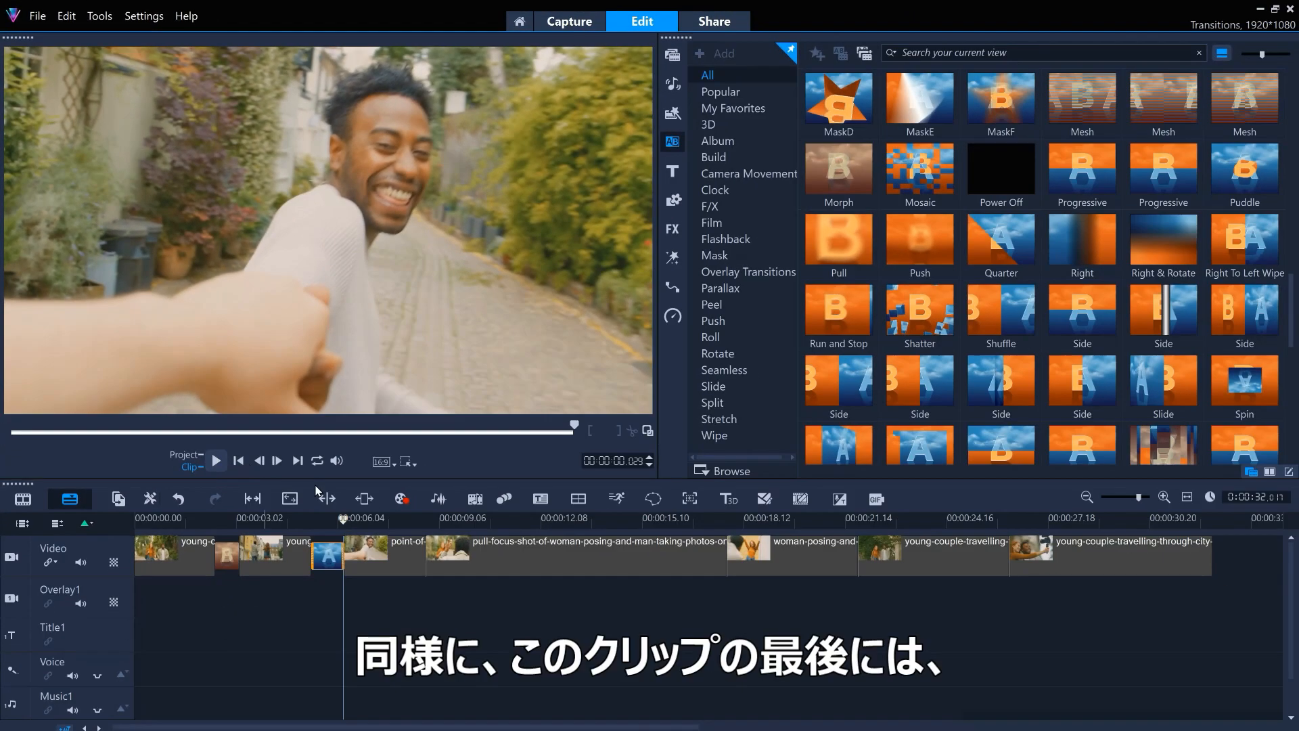
Add the Camera Movement transition "Towards the top" before the woman-posing clip, shorten it to 20 frames and preview it
drag(404, 520, 745, 531)
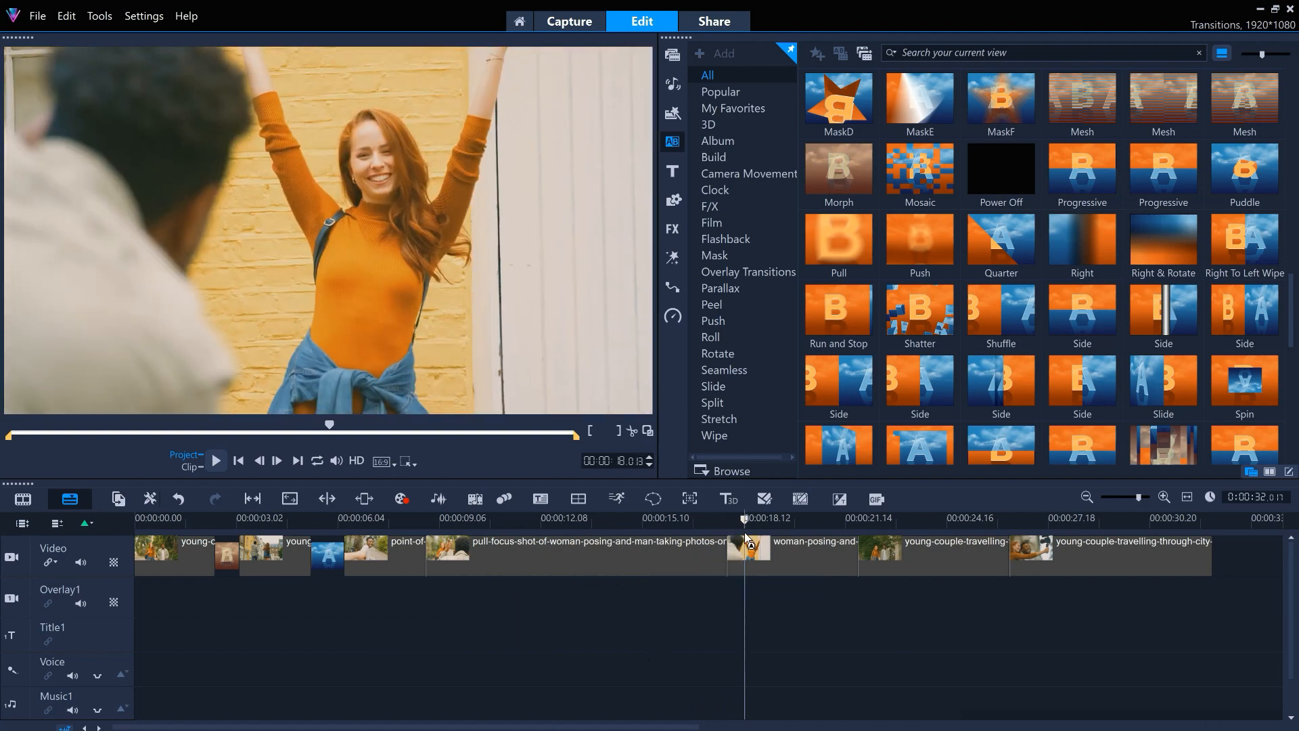
click(748, 174)
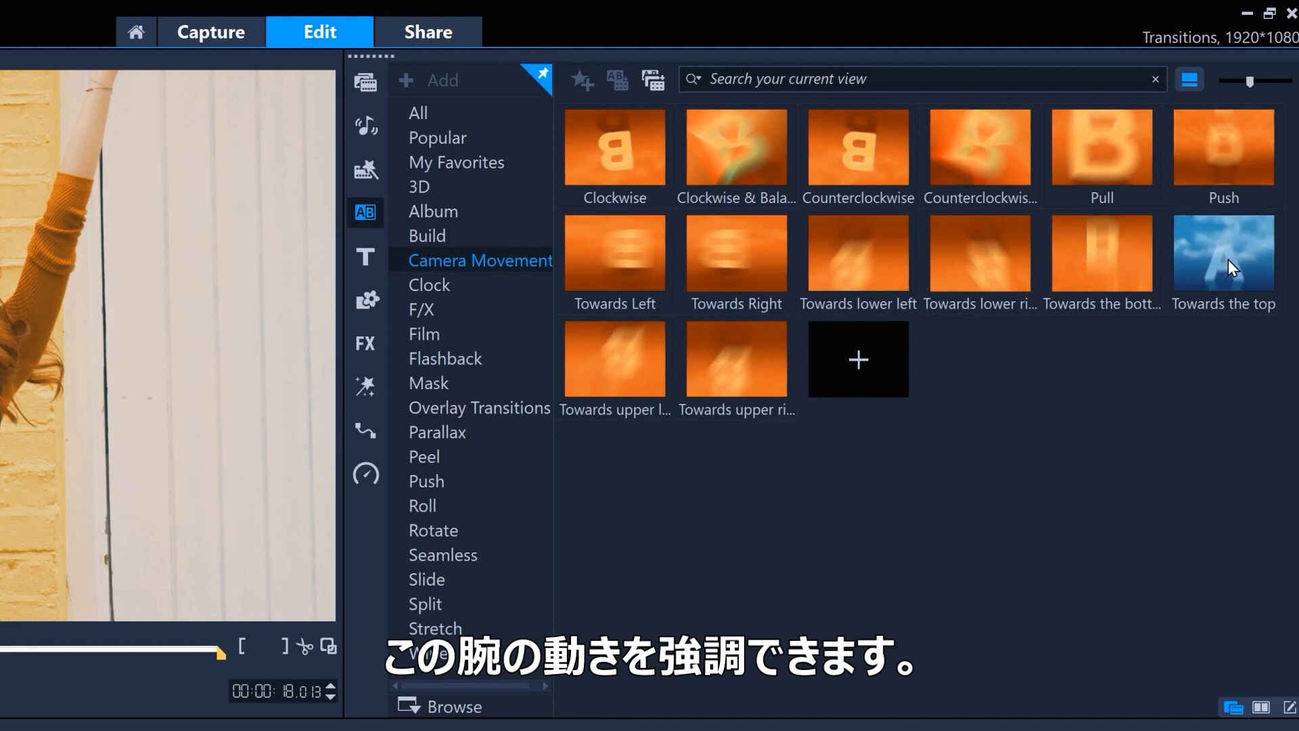
drag(1228, 258, 740, 550)
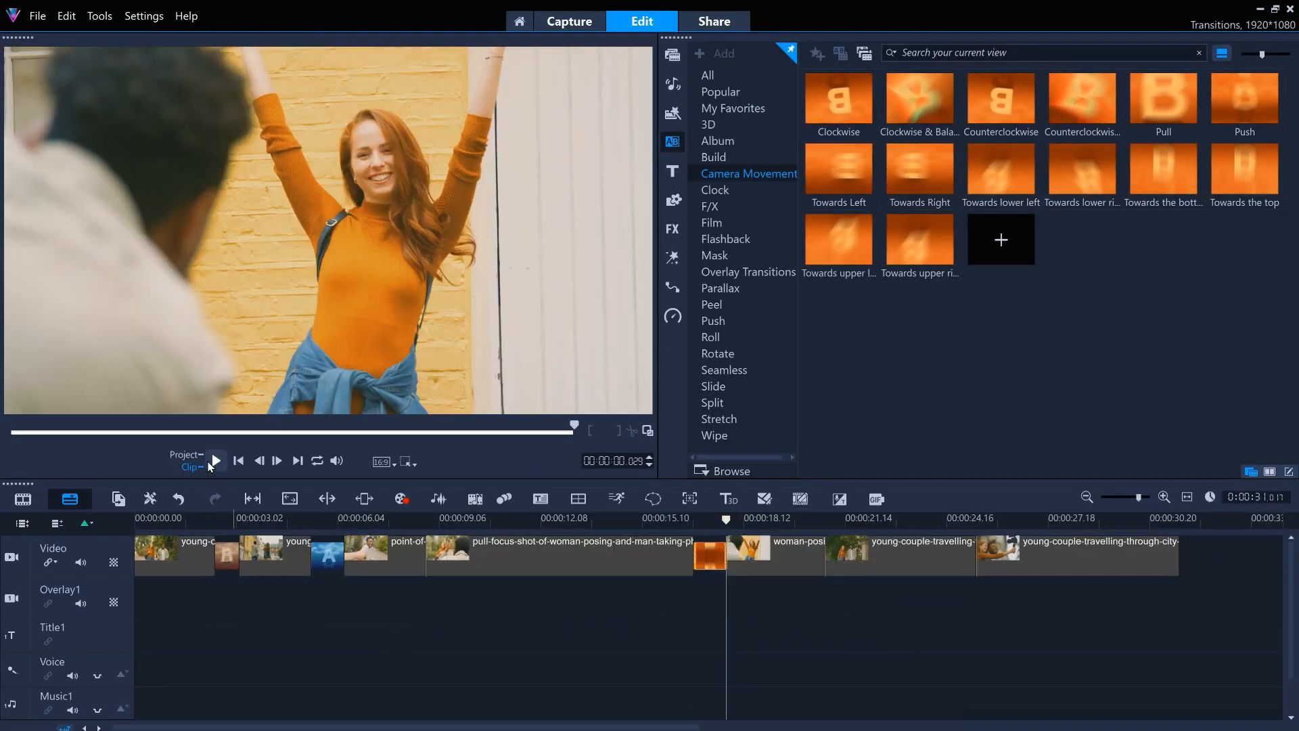
click(215, 462)
drag(728, 556, 668, 541)
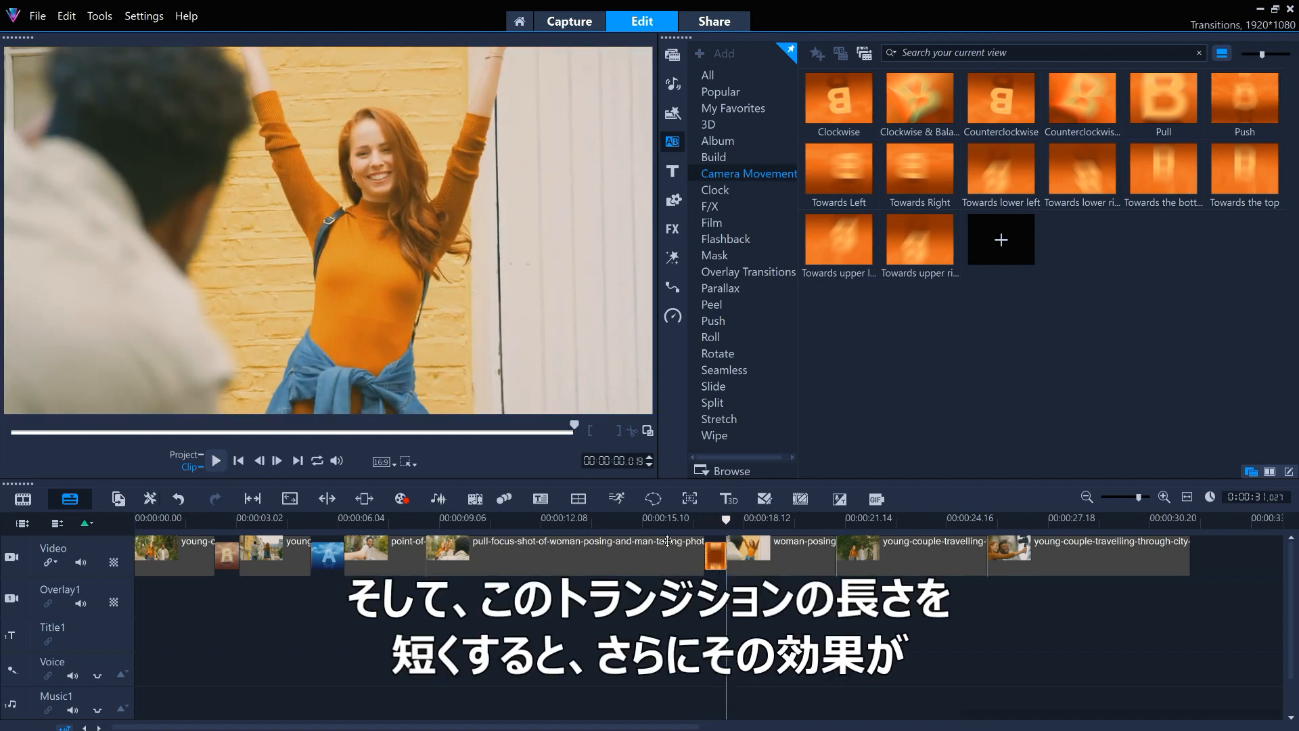
click(218, 463)
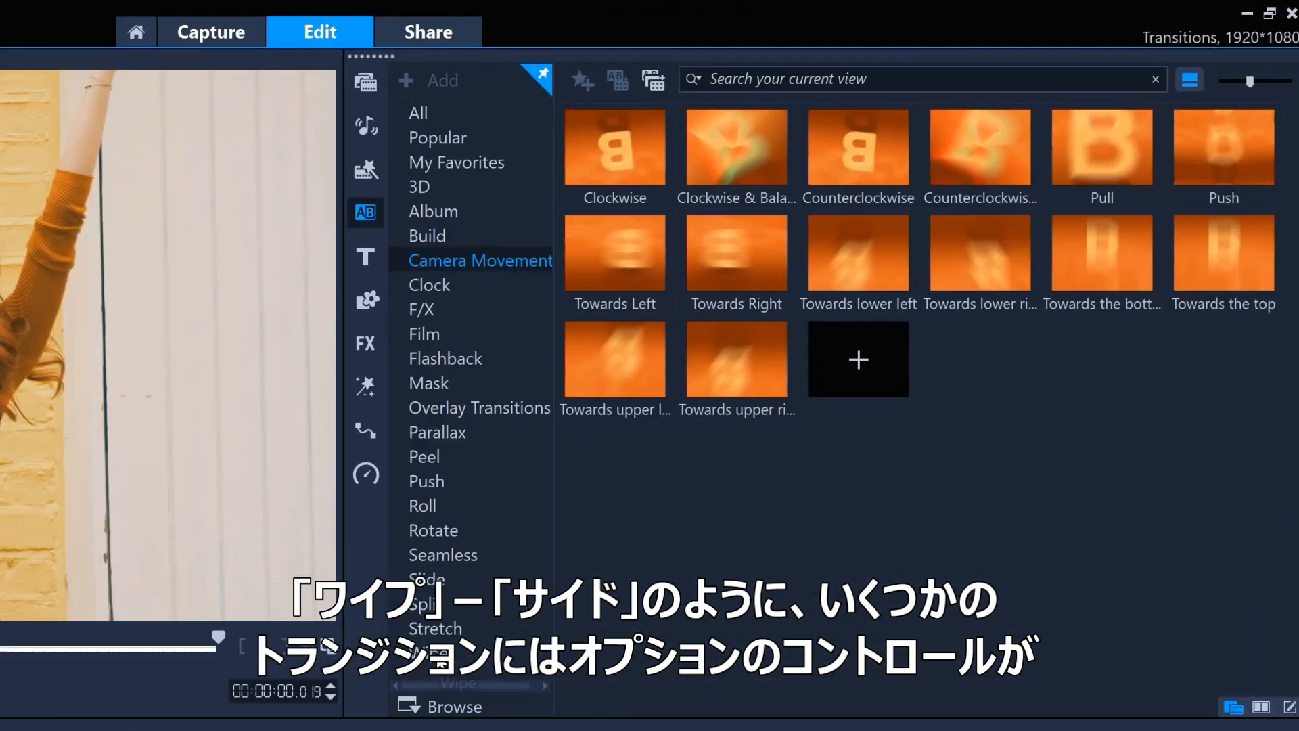
Replace the transition before the woman-posing clip with the Side transition from the Wipe category and preview it
click(714, 435)
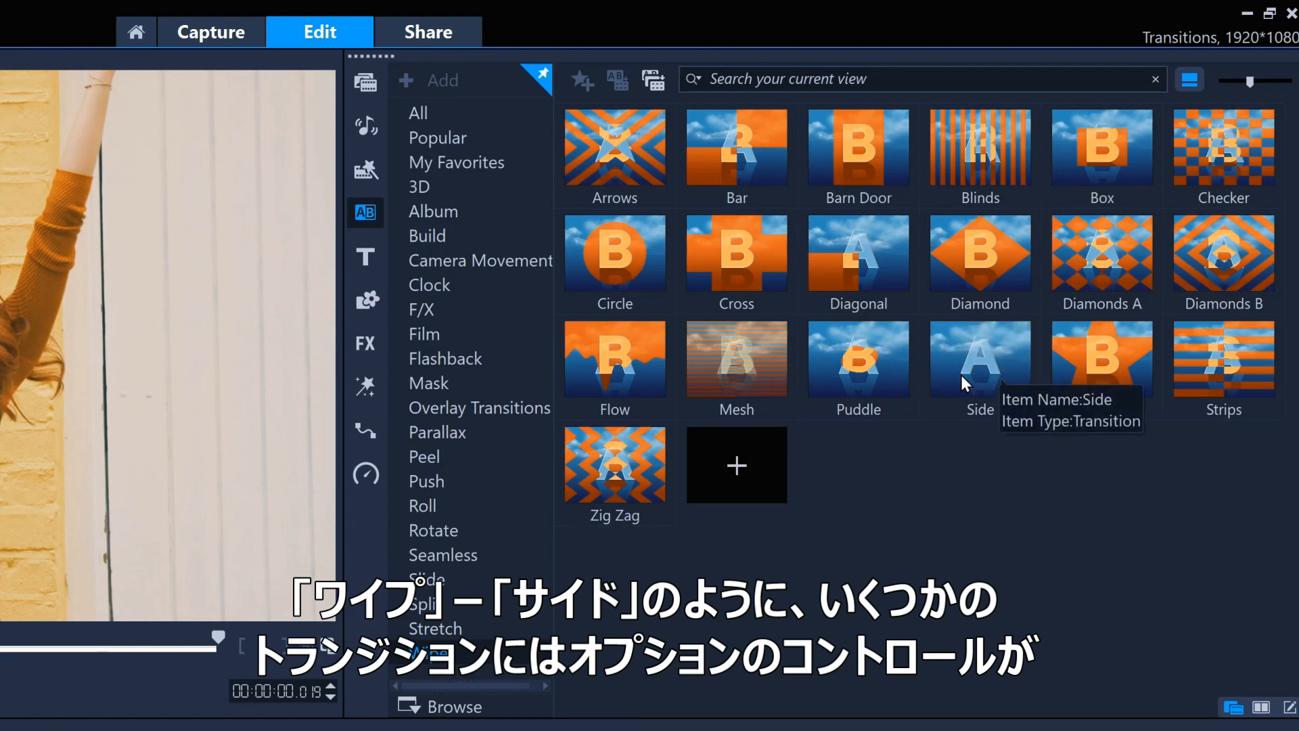
drag(961, 376, 717, 556)
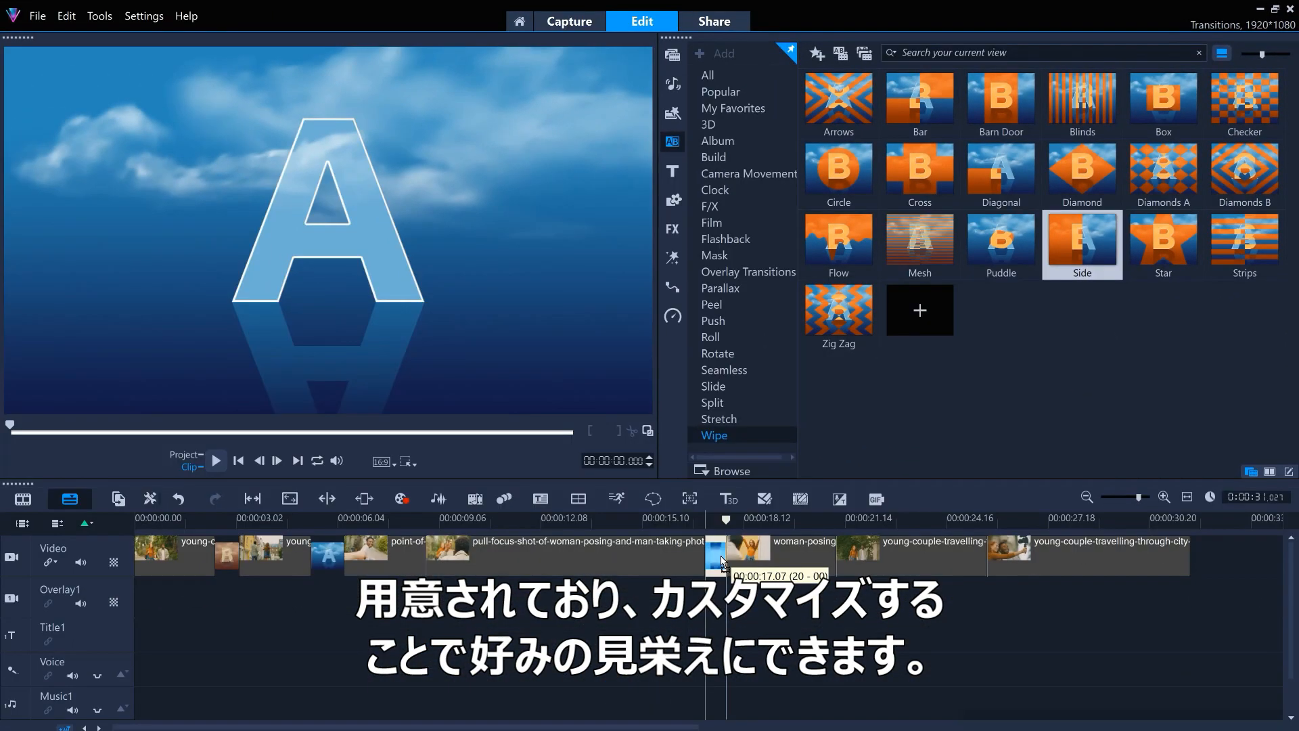
click(215, 465)
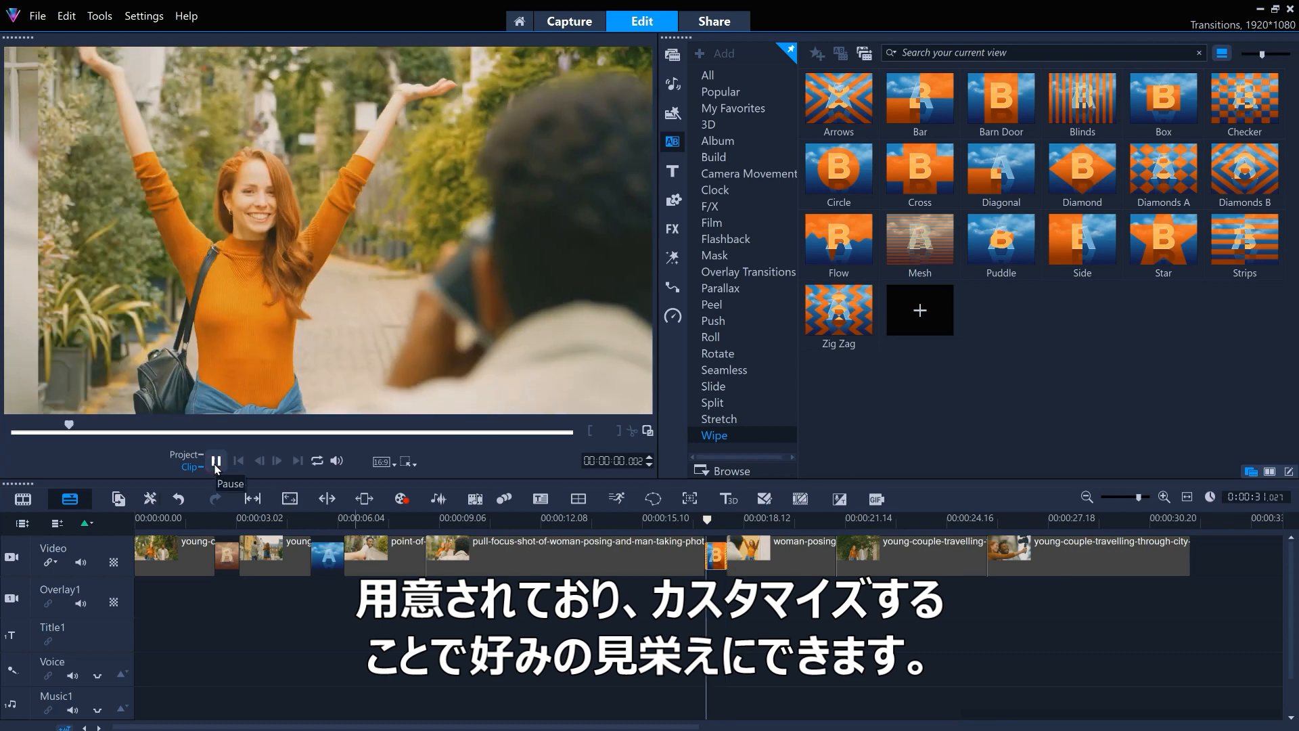
Set the Side wipe's direction to "Upper right to lower left" and give it the strongest soft edge
double_click(716, 557)
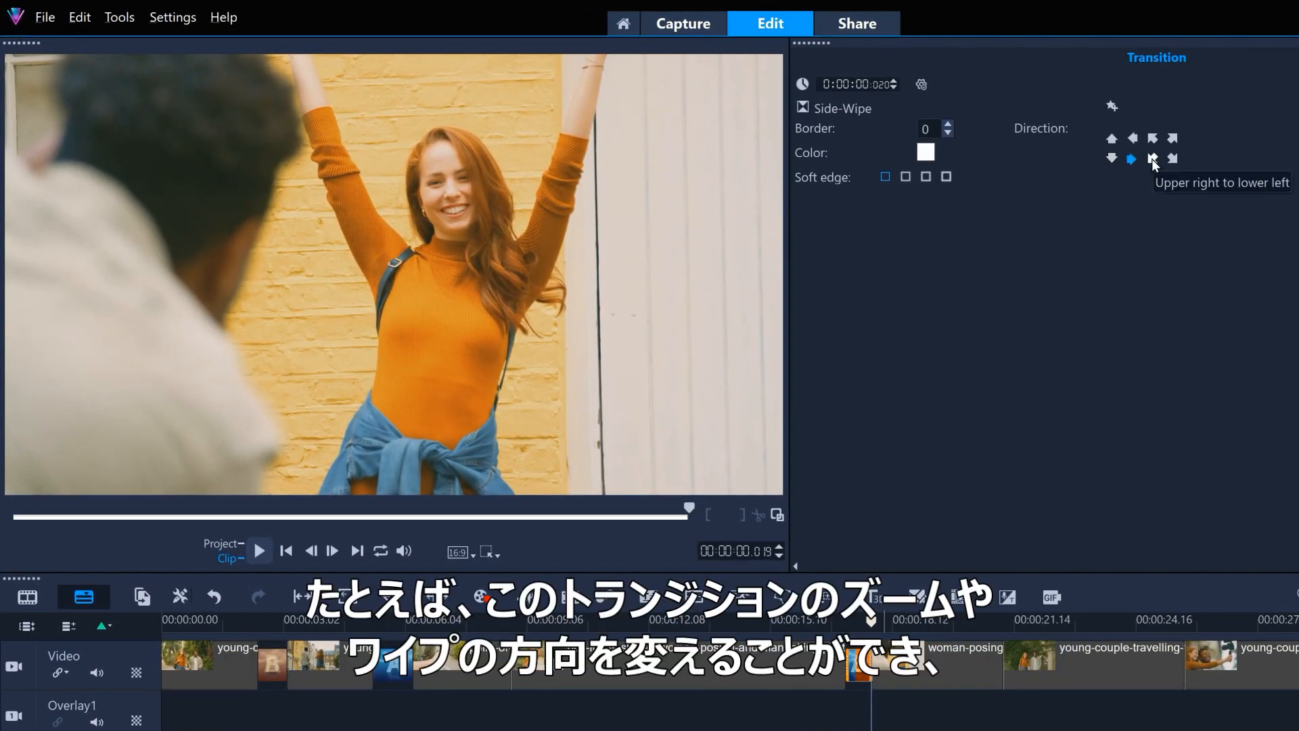
click(1152, 159)
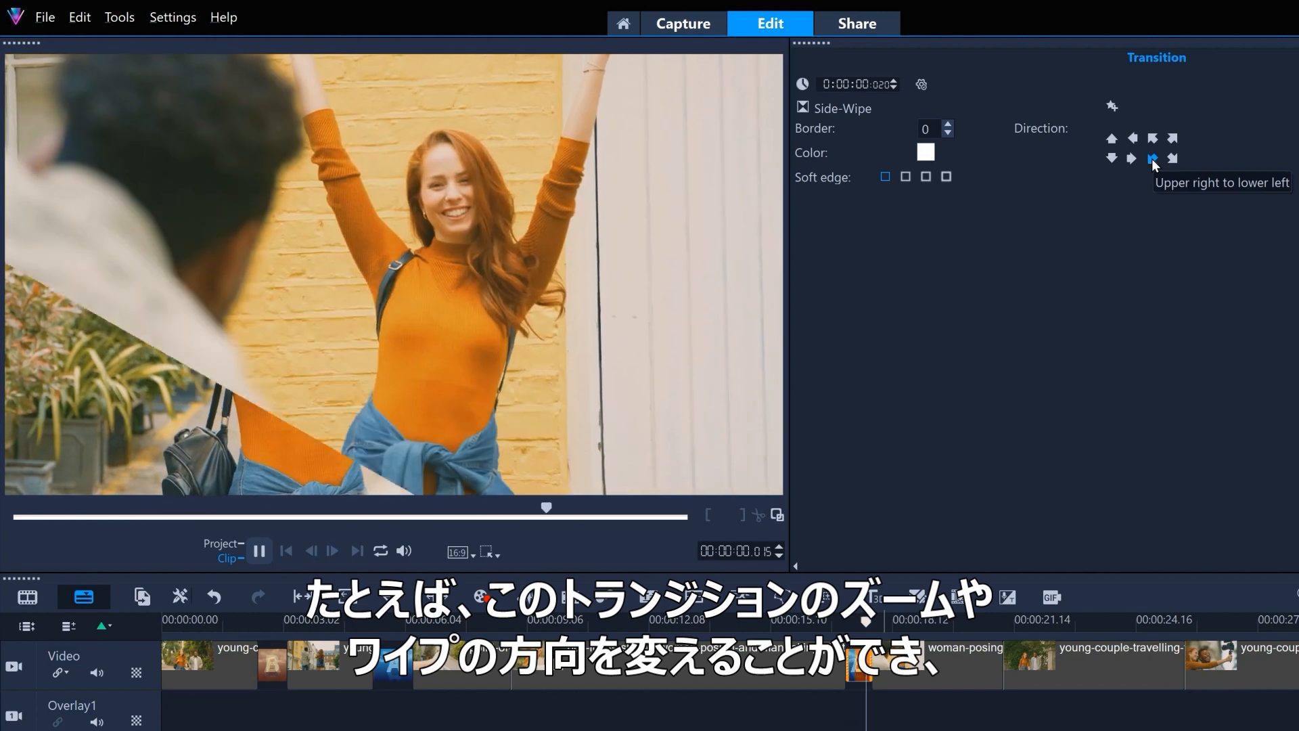
click(947, 175)
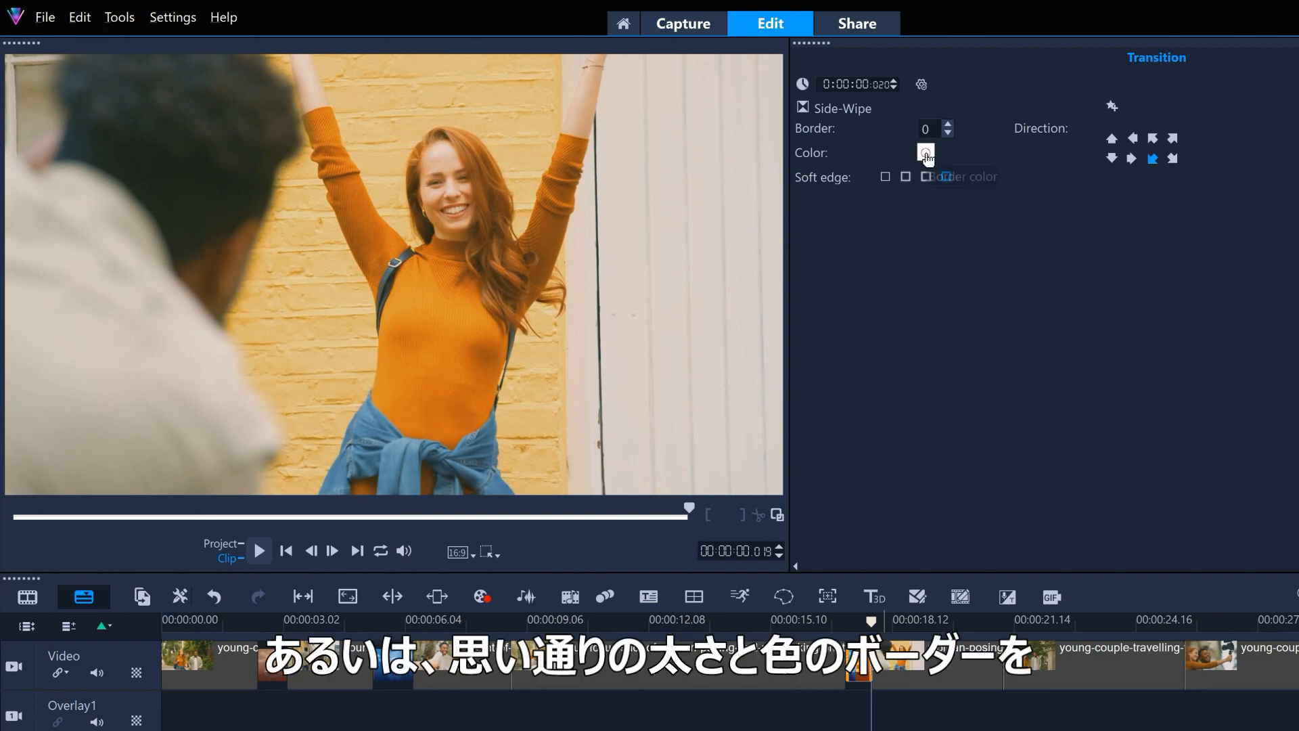
Give the Side wipe an orange border with a width of 1 and preview the transition
click(925, 152)
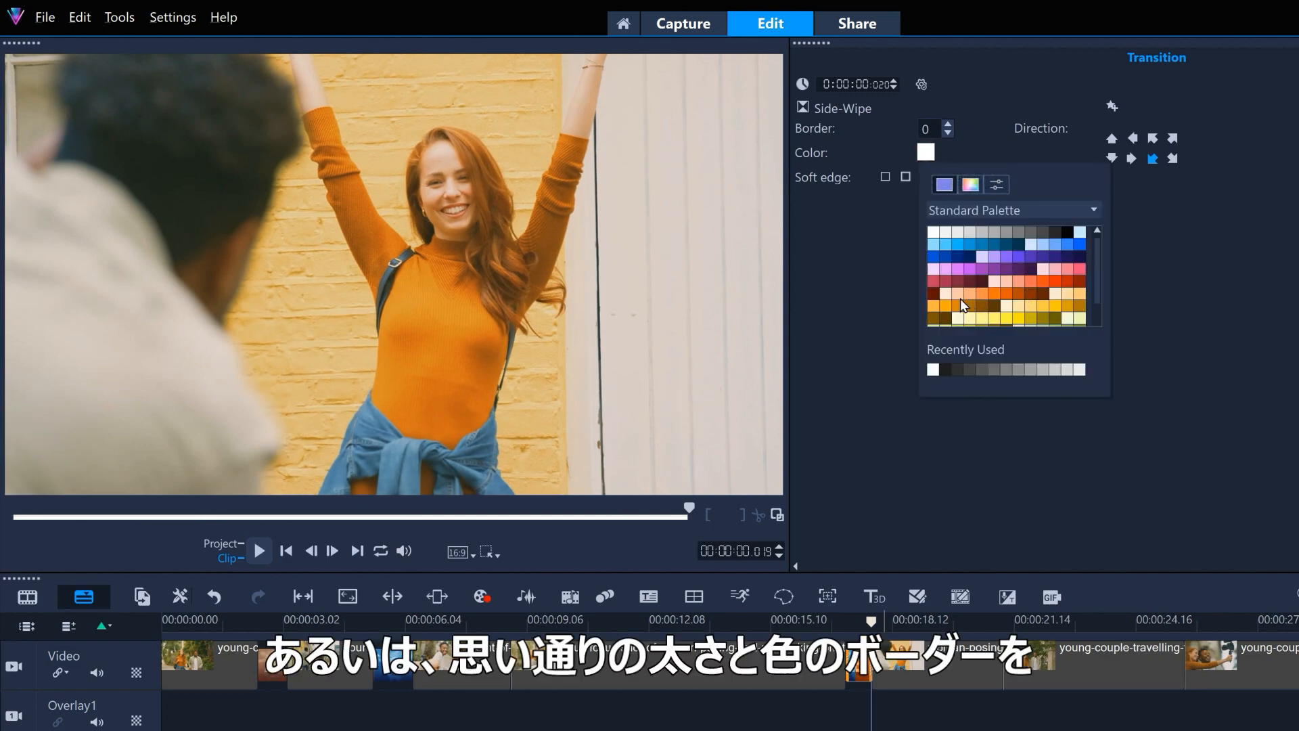
click(934, 305)
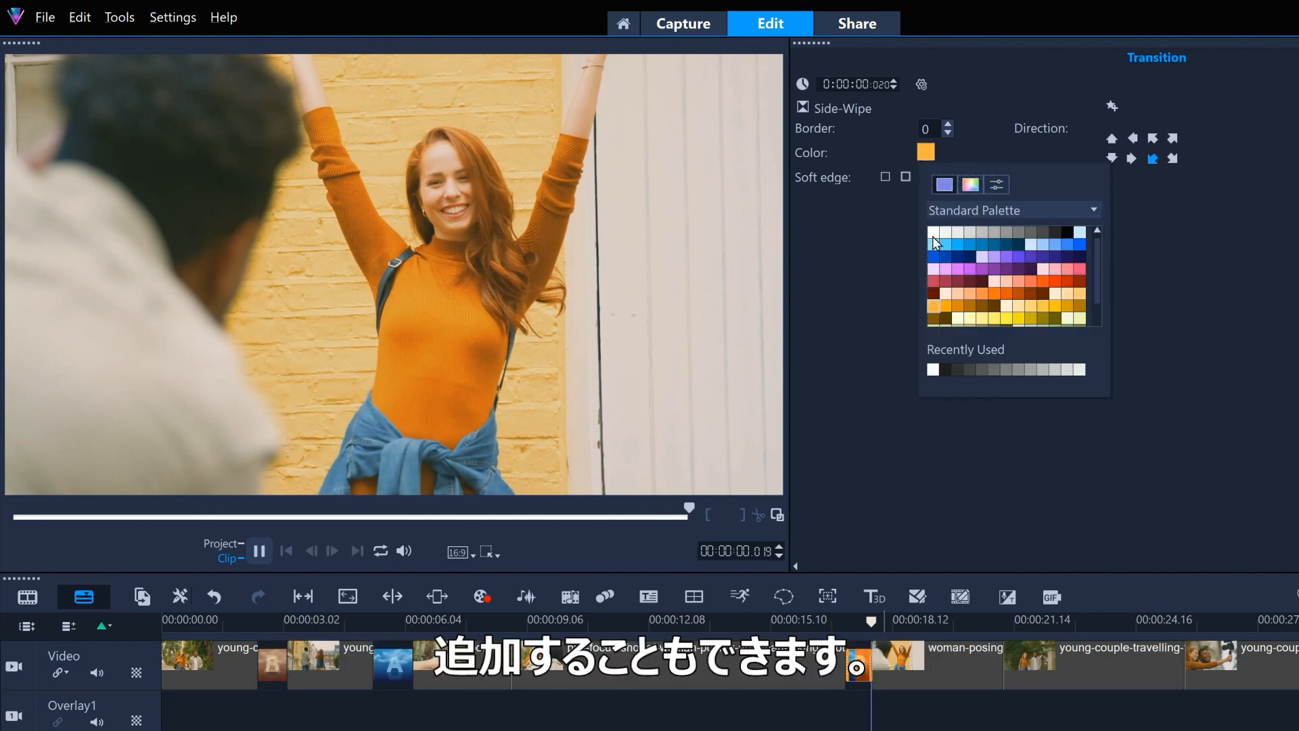
click(948, 126)
click(947, 124)
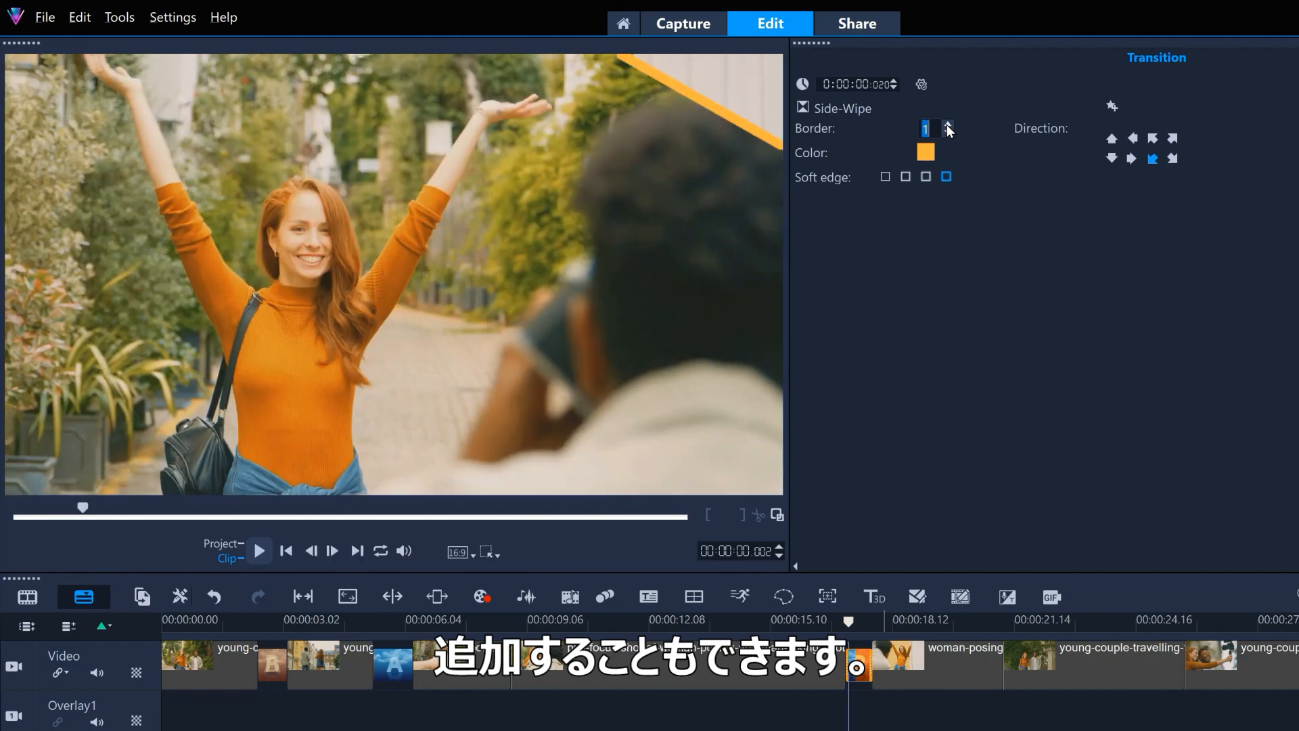
click(256, 554)
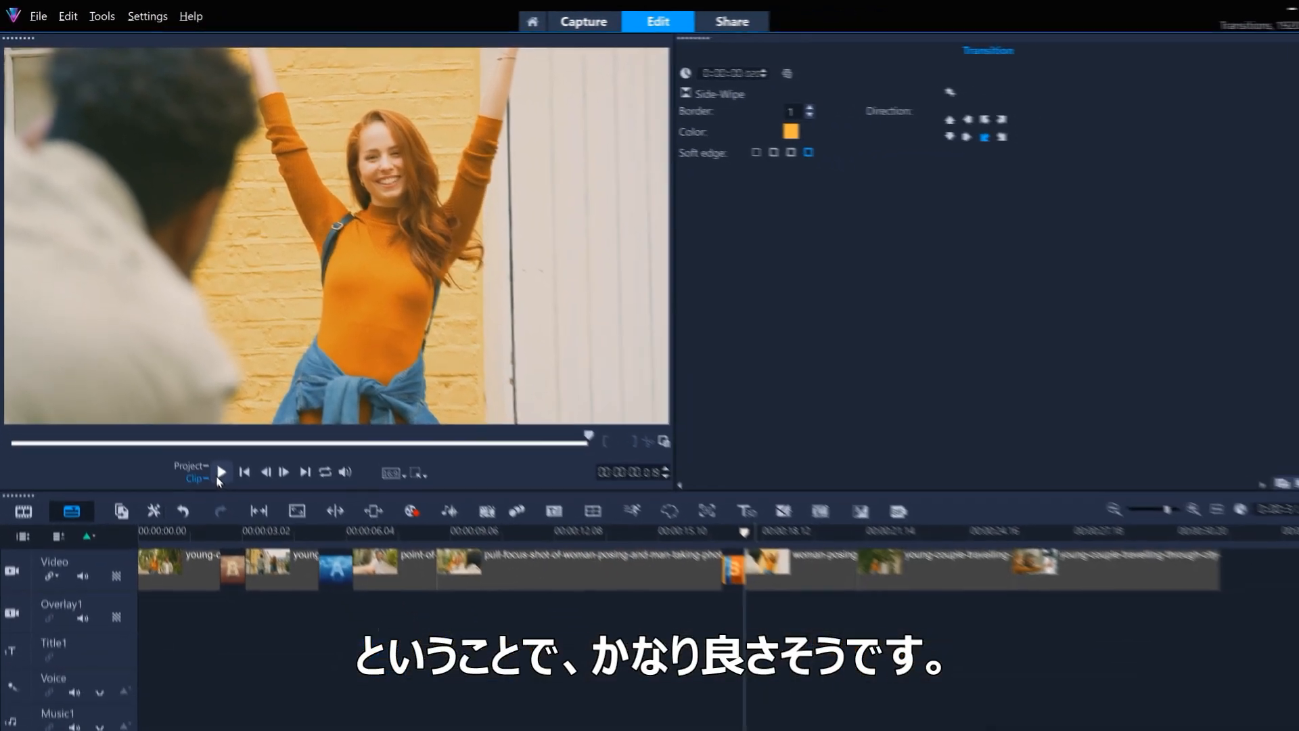
Add the Parallax "Zoom In Wipe" transition between the third clip and the pull-focus clip and preview it
click(1251, 472)
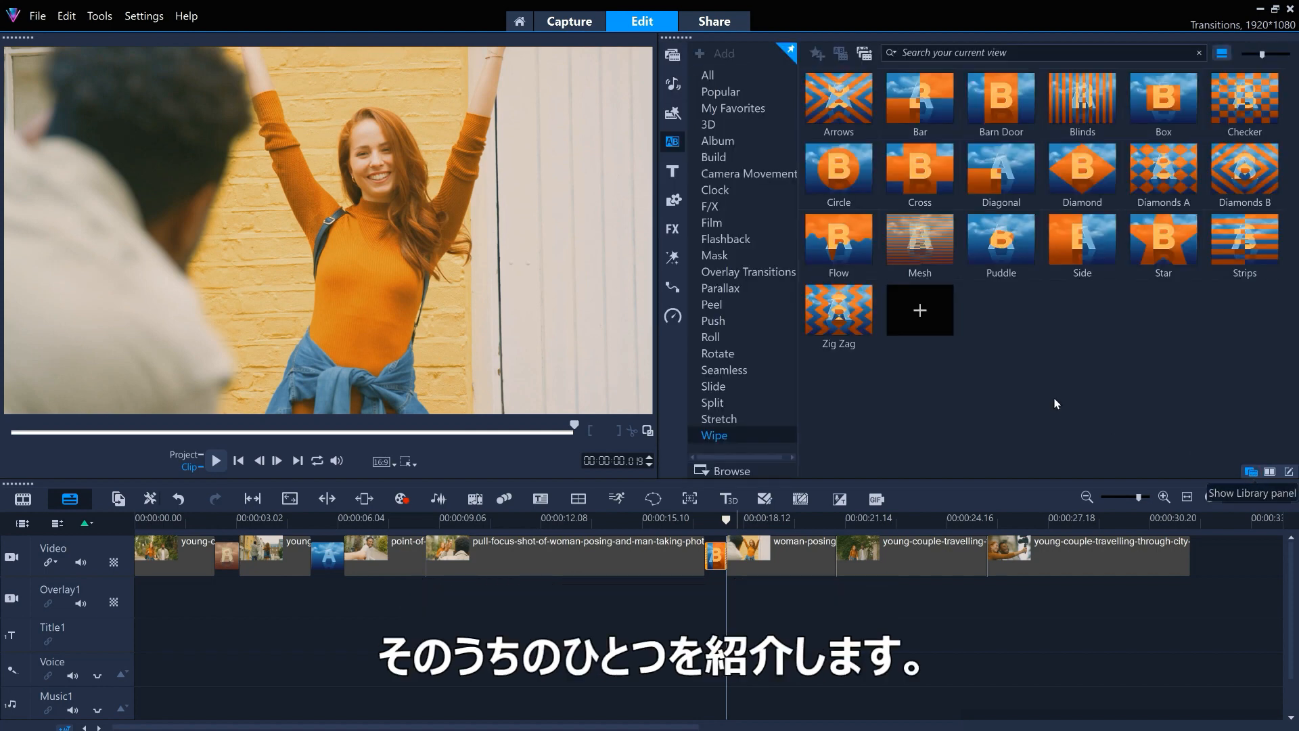
click(730, 290)
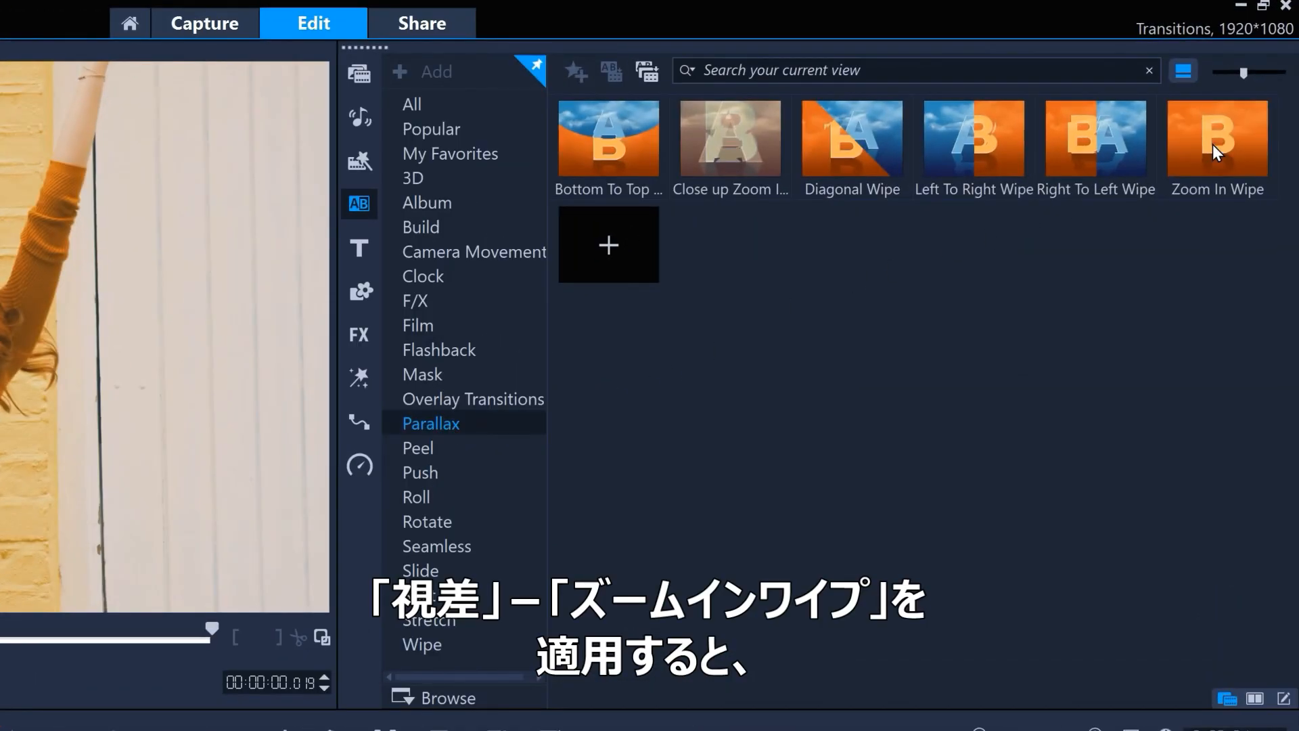
drag(1213, 145, 417, 547)
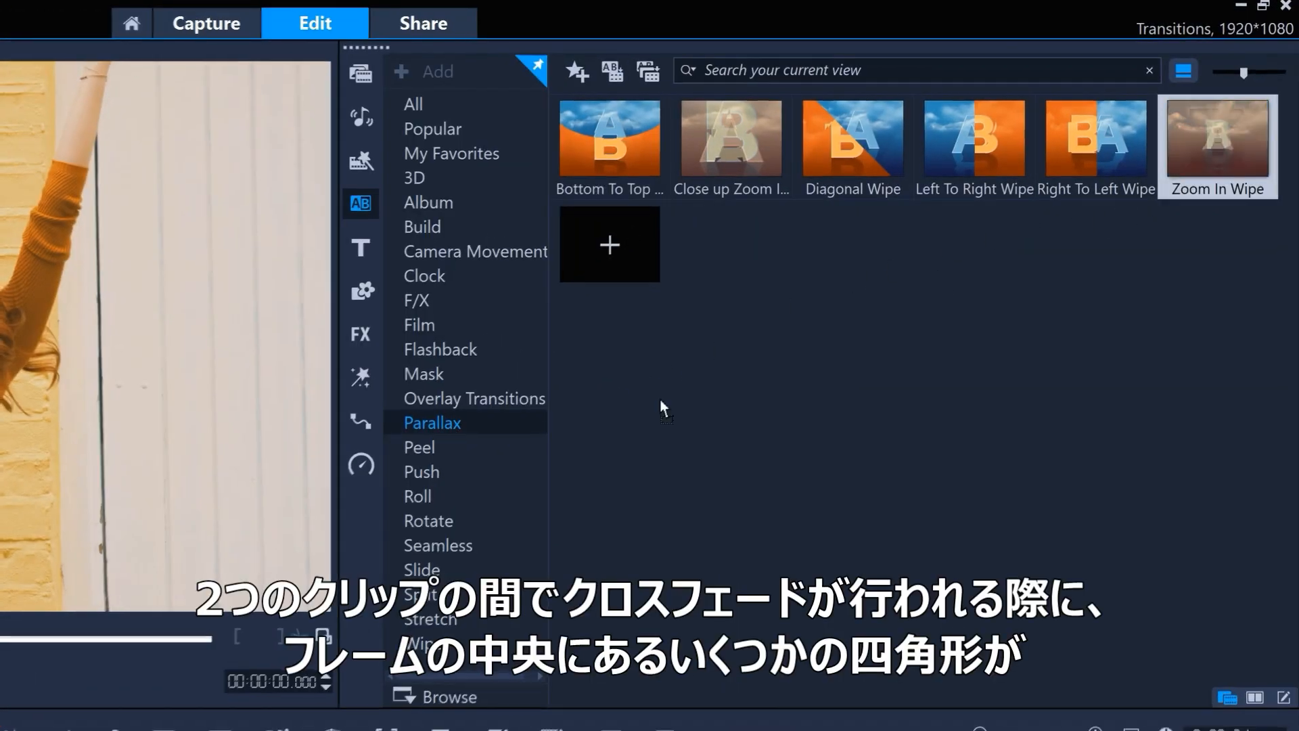
click(218, 460)
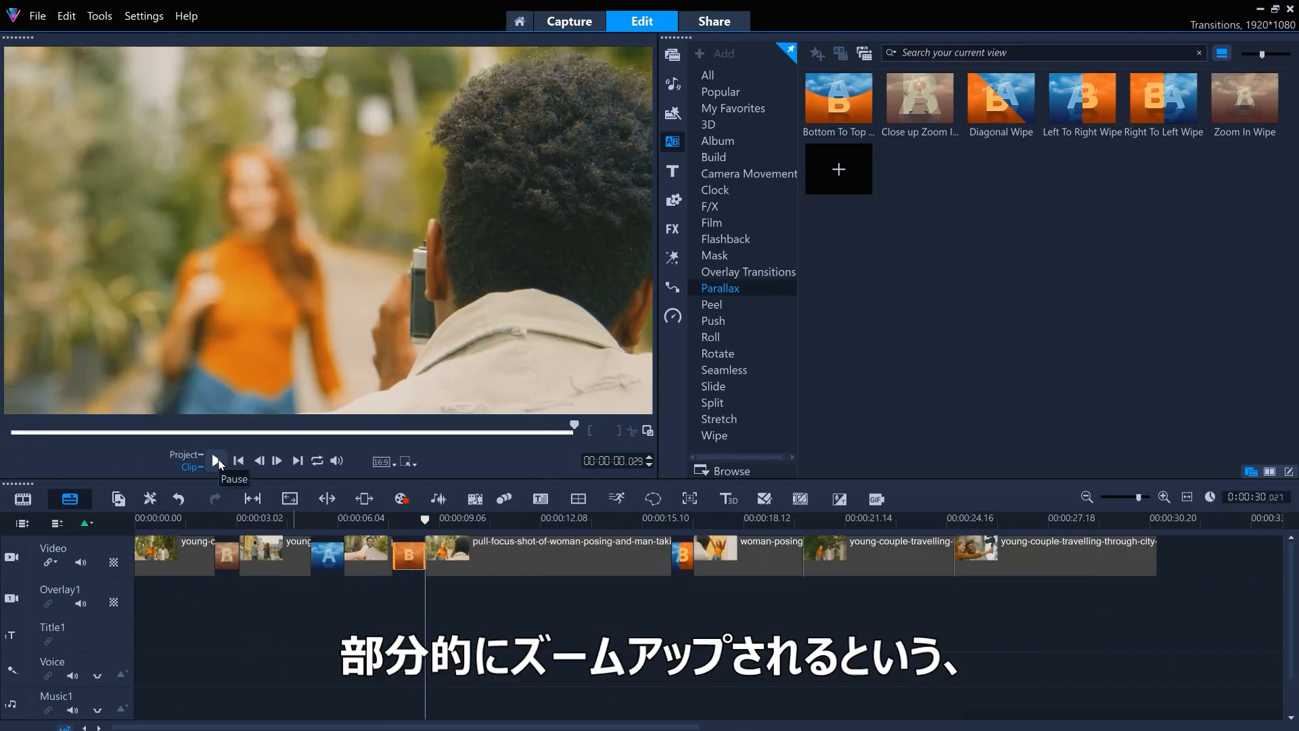
click(216, 461)
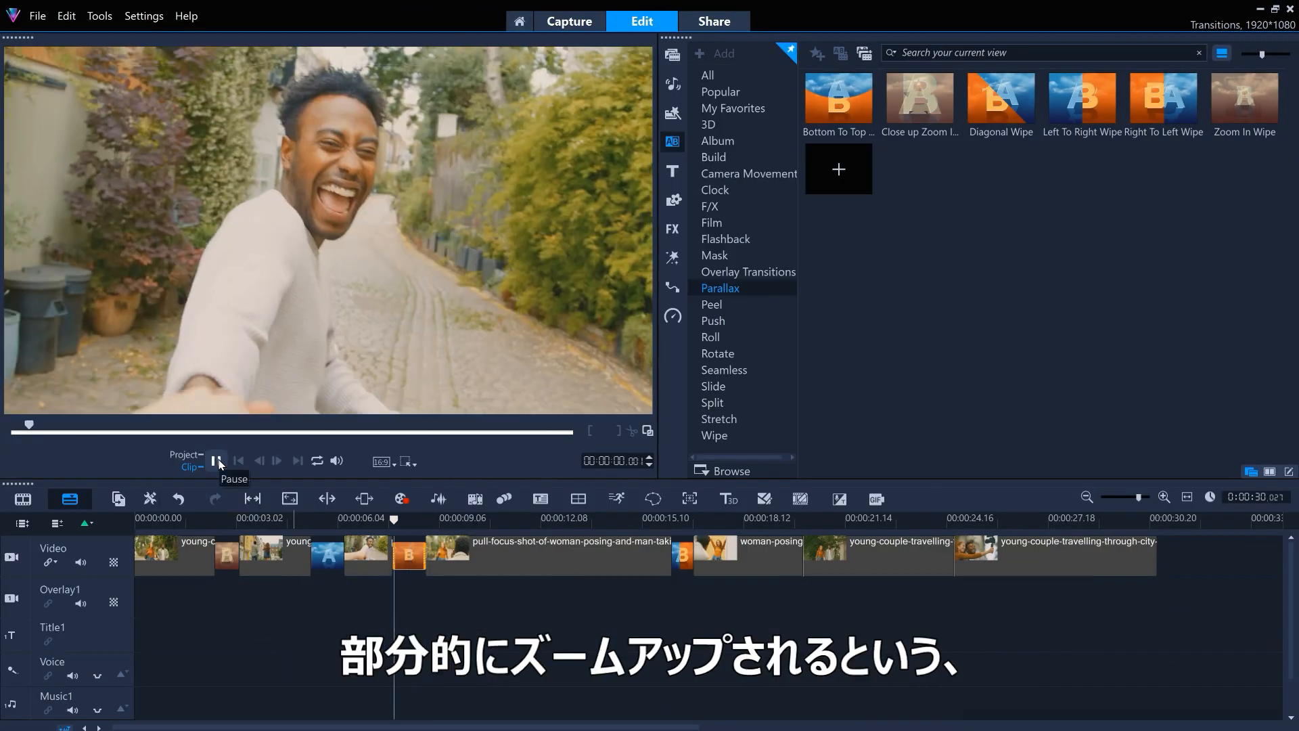
click(217, 461)
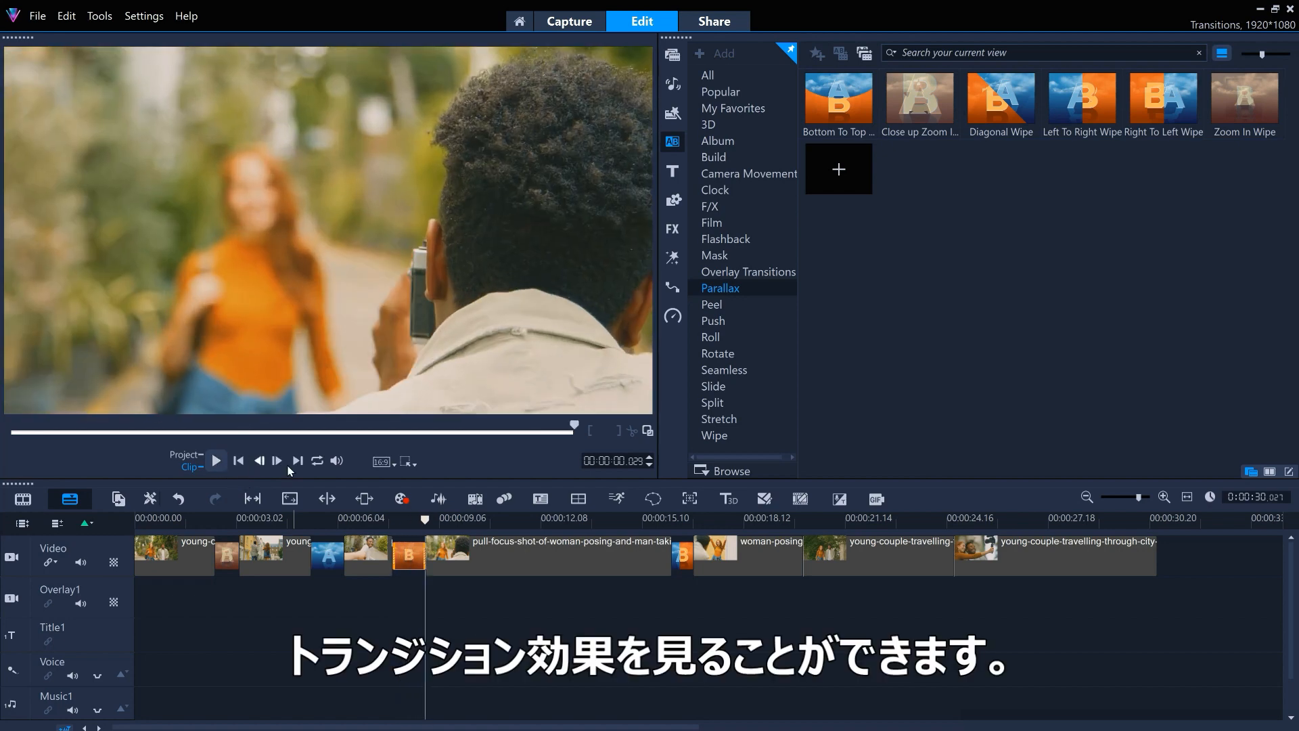
Open the customization of the Zoom In Wipe transition and choose the Bottom-To-Top preset
double_click(411, 558)
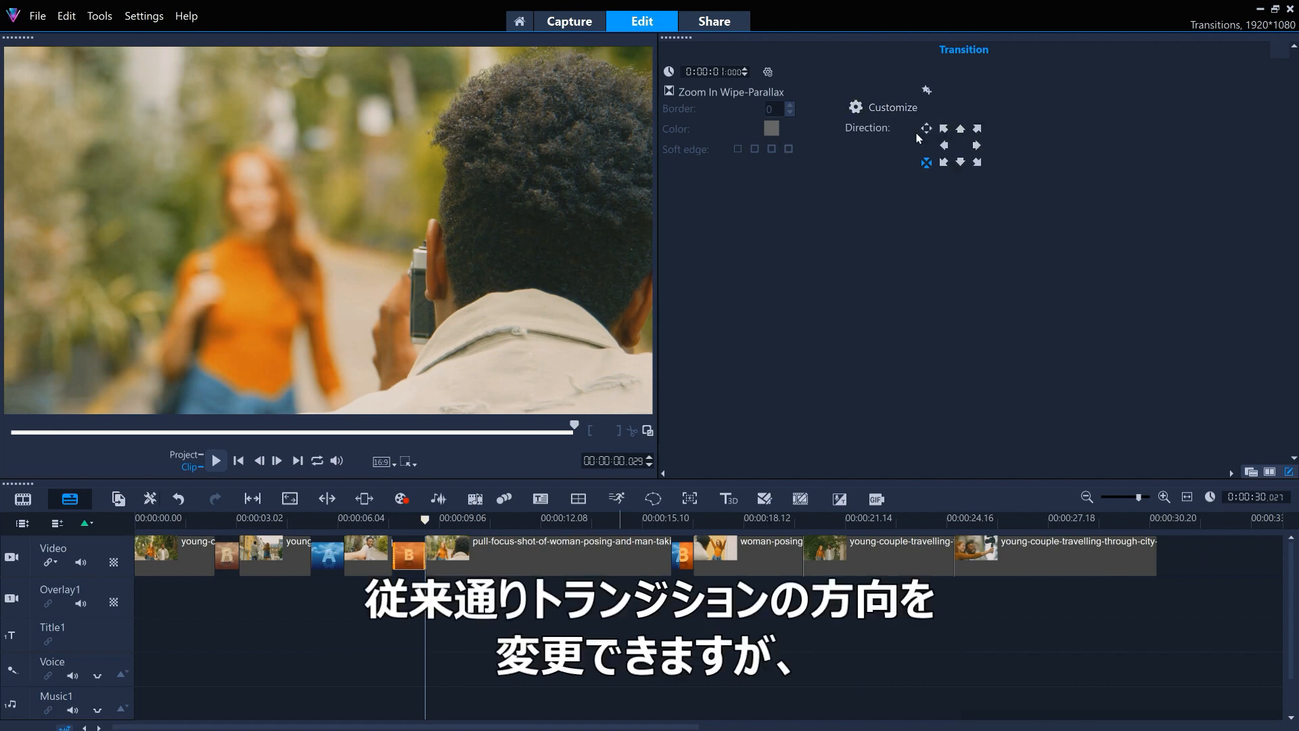
click(890, 108)
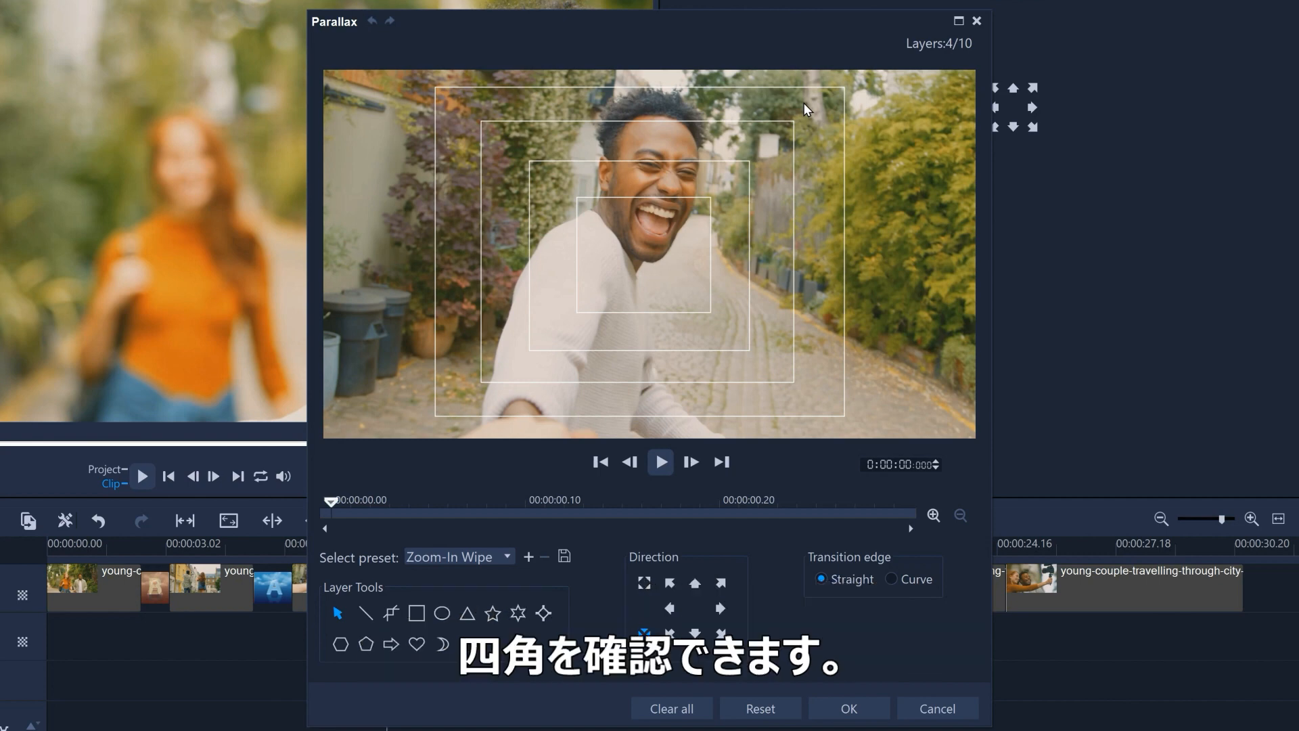
click(488, 562)
click(497, 608)
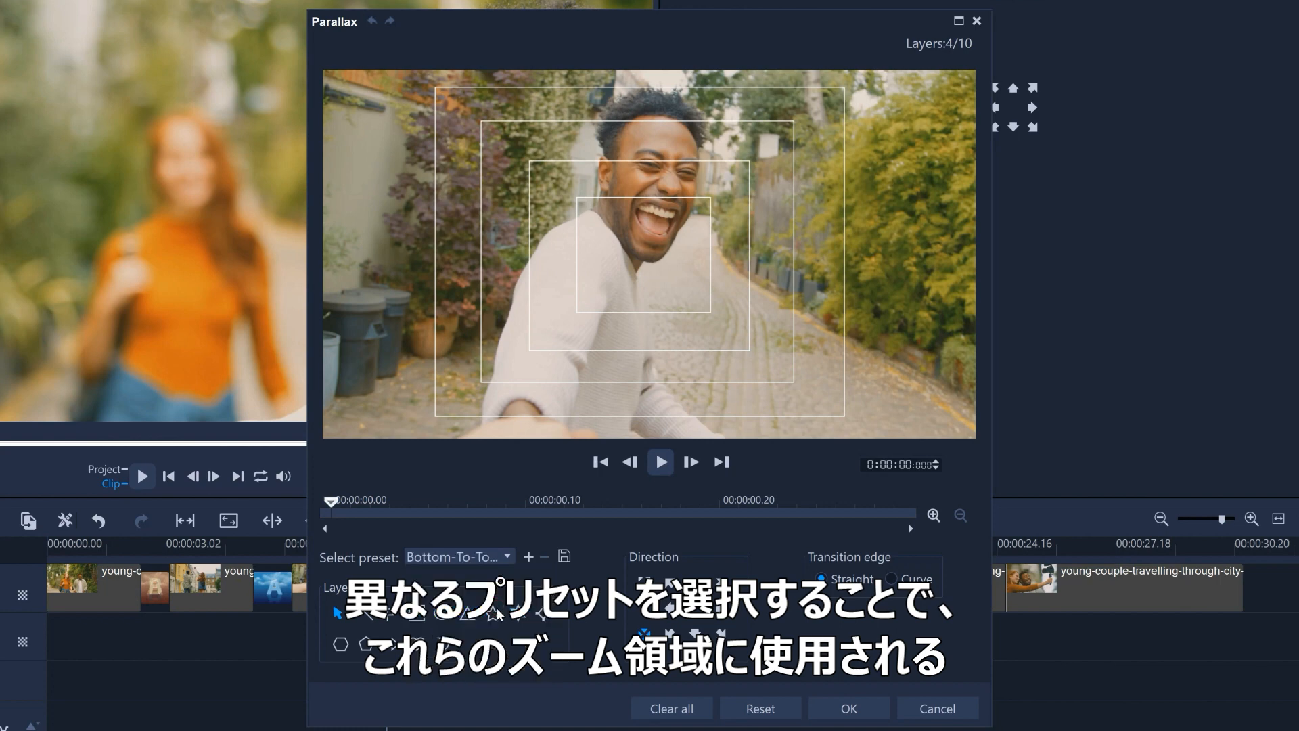
Preview the Bottom-To-Top preset, clear all its shape layers and set the transition direction to up
click(664, 464)
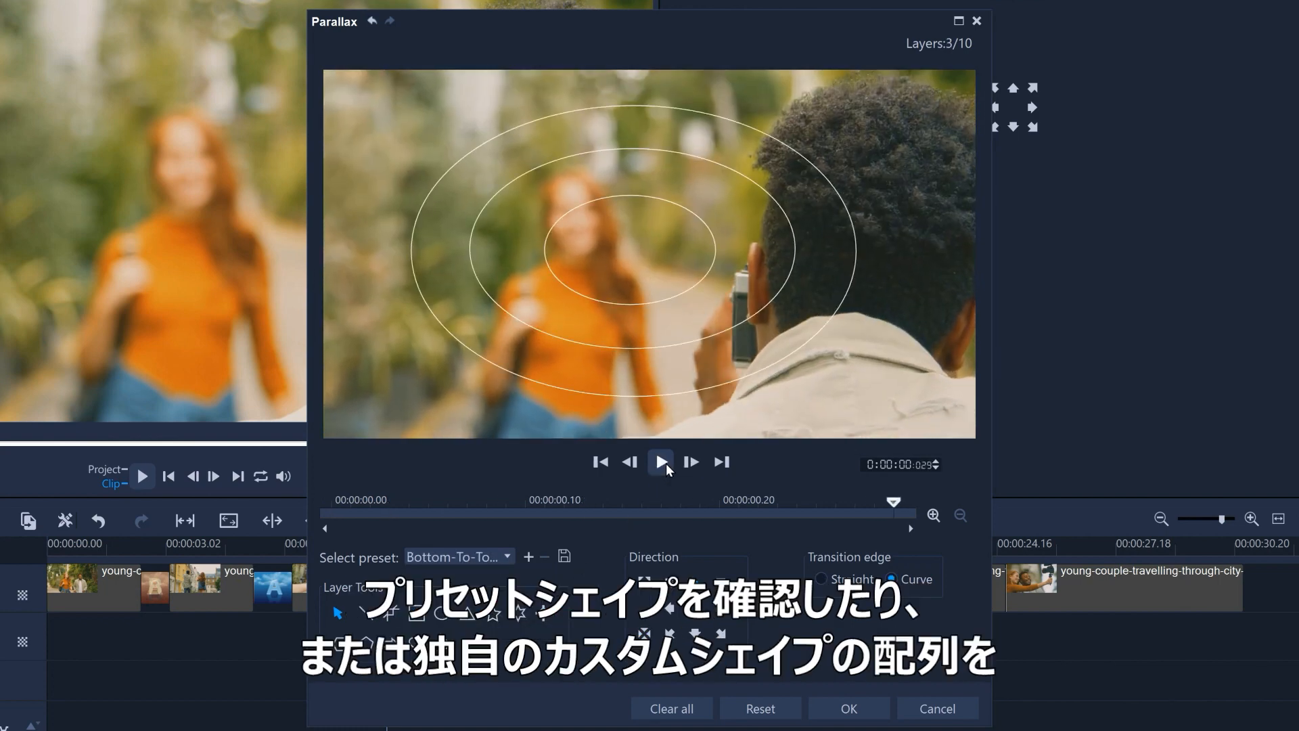
click(697, 711)
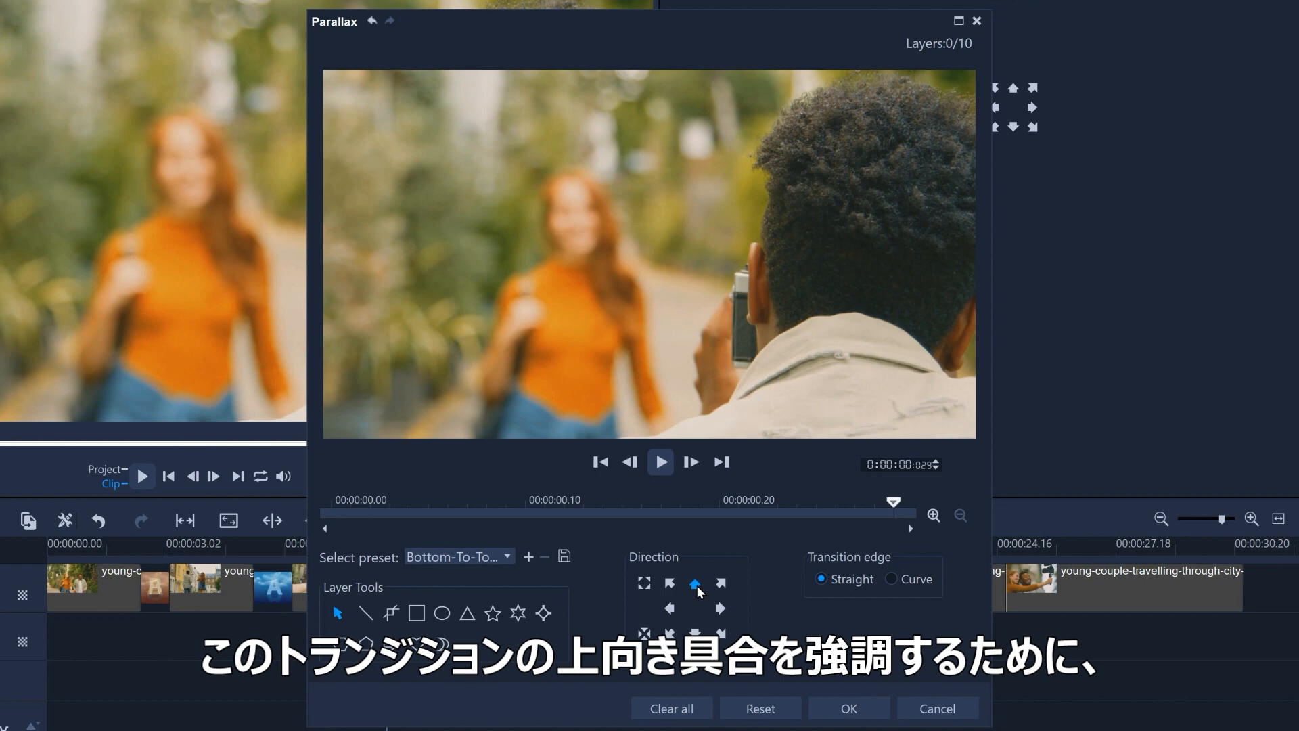
Draw an arrow shape over the woman in the Parallax preview and rotate it to point straight up
click(392, 643)
drag(423, 157, 719, 362)
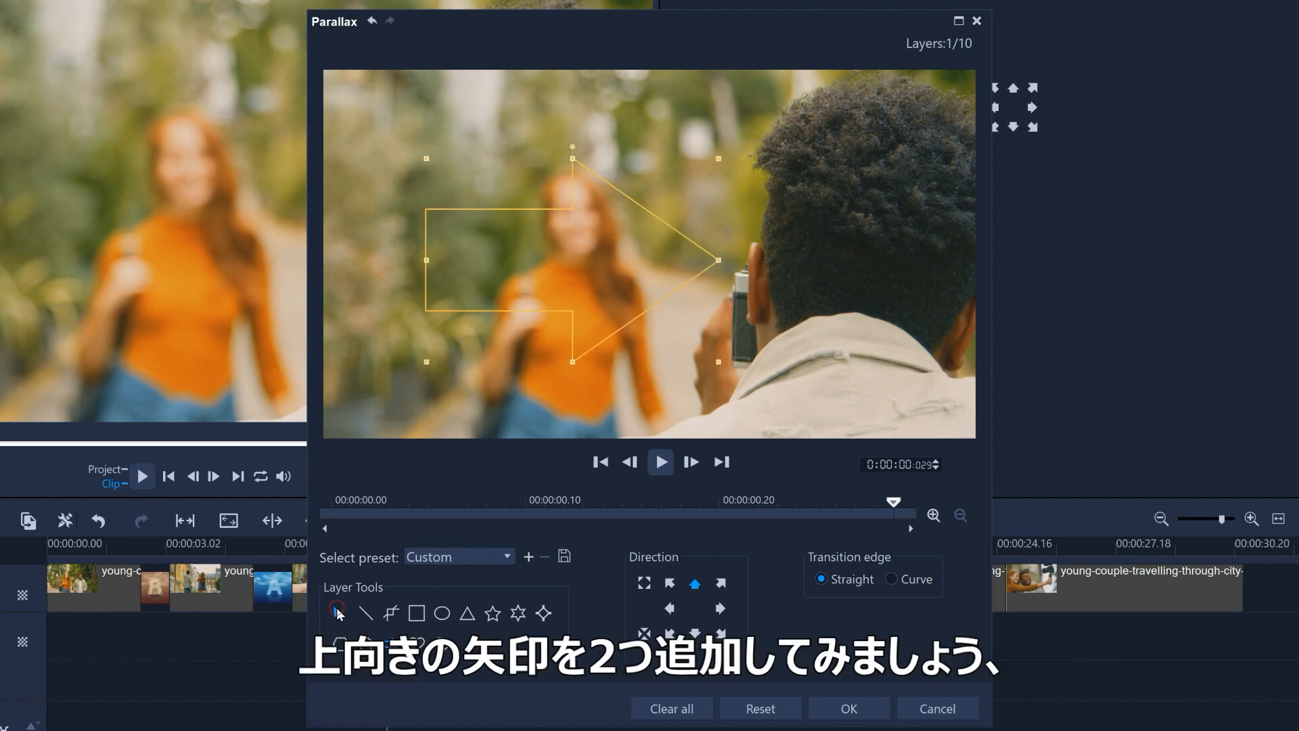
drag(573, 145, 458, 260)
Draw a second upward-pointing arrow beside the first, matching its height, and position the two arrows side by side without overlap
click(392, 643)
drag(691, 142, 947, 371)
mouse_move(819, 129)
mouse_down()
mouse_move(698, 159)
mouse_move(692, 256)
mouse_up()
drag(819, 257, 783, 261)
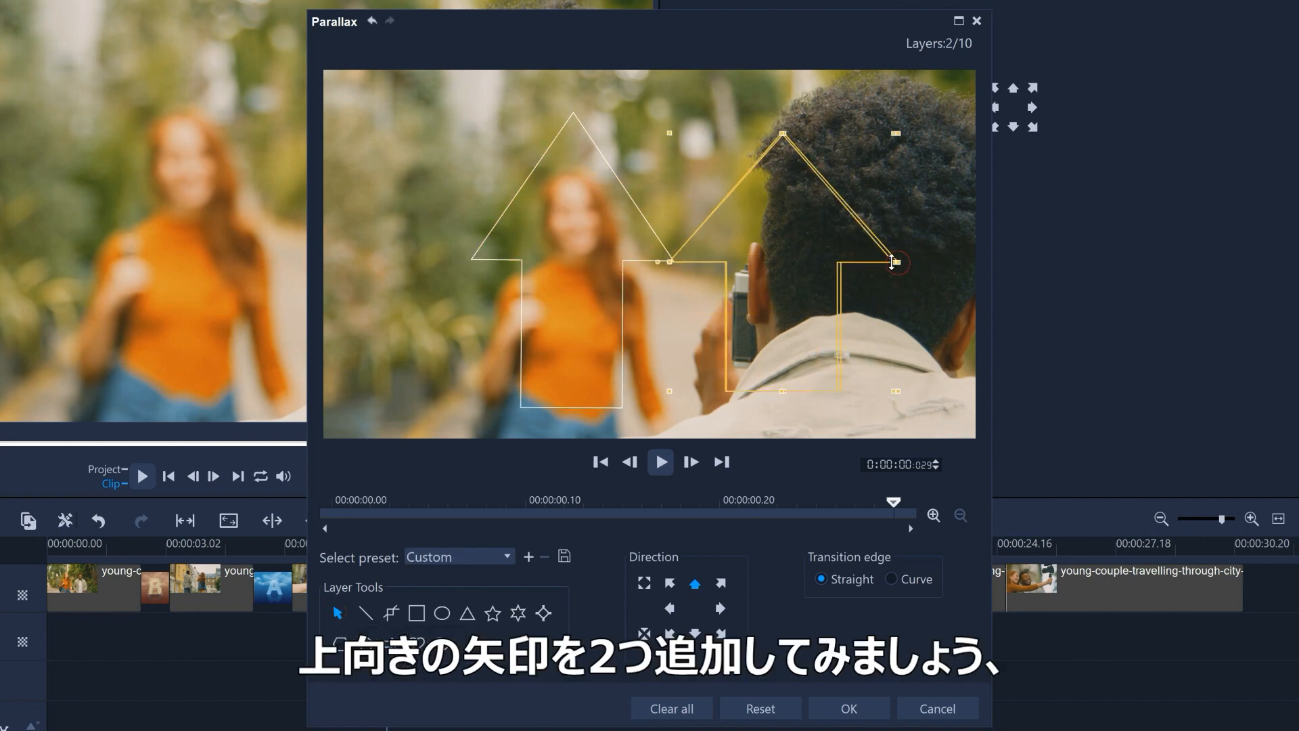
drag(896, 133, 864, 112)
drag(766, 389, 767, 412)
drag(588, 269, 566, 272)
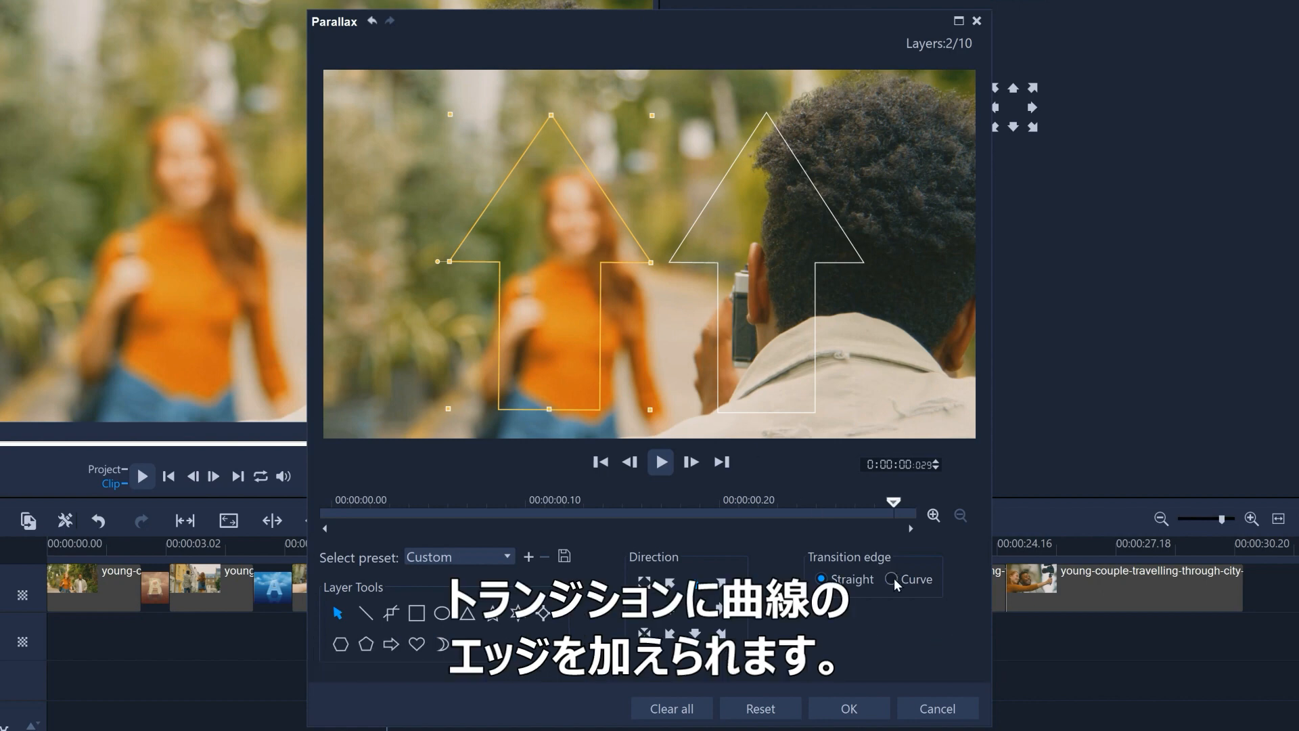
Set the transition edge to Curve, preview the result and accept the Parallax customization
click(894, 579)
click(661, 462)
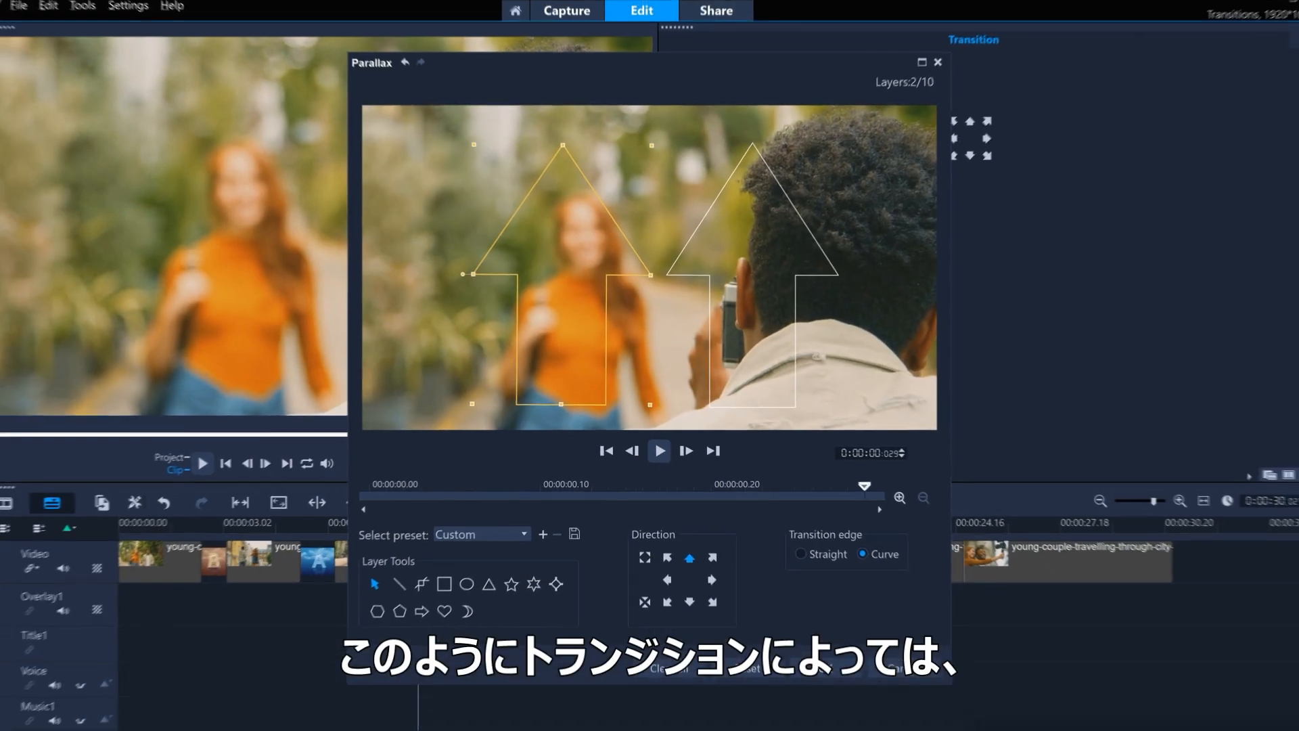
click(849, 710)
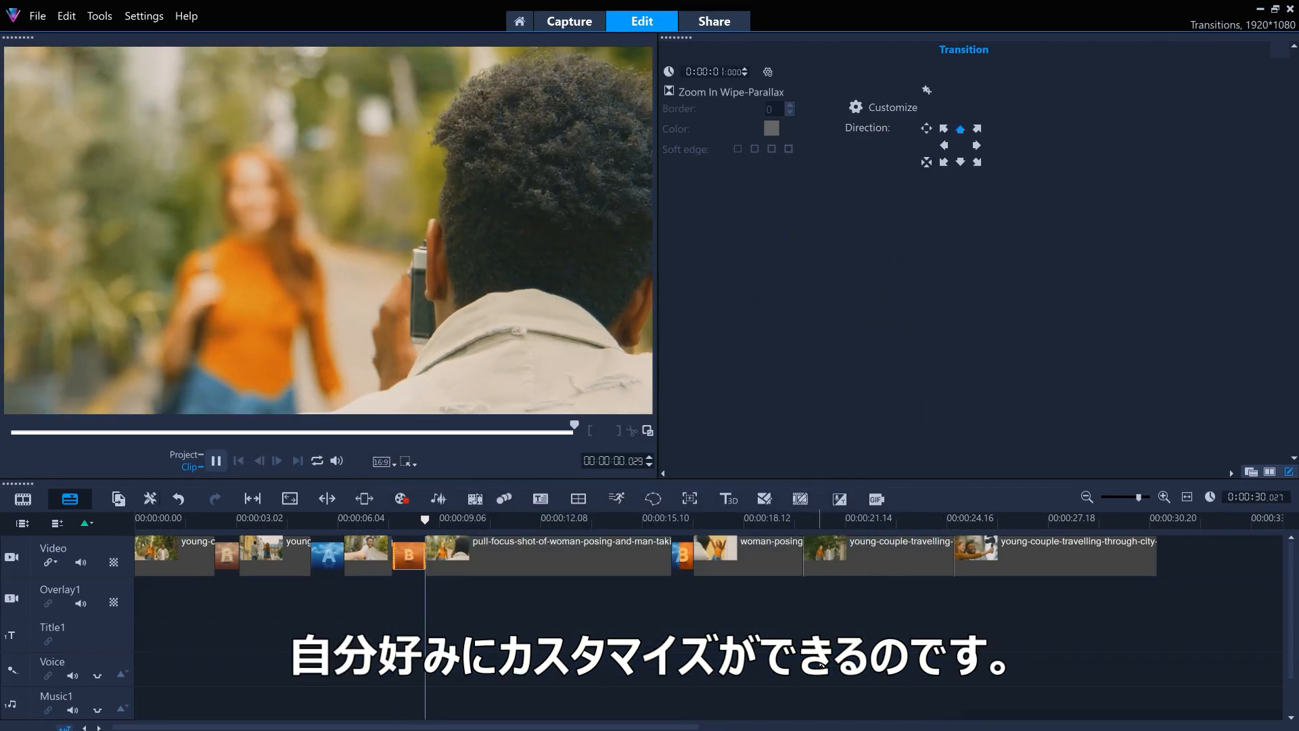
Add the "Flashback" transition from the Flashback group between the last two young-couple-travelling clips
click(1251, 472)
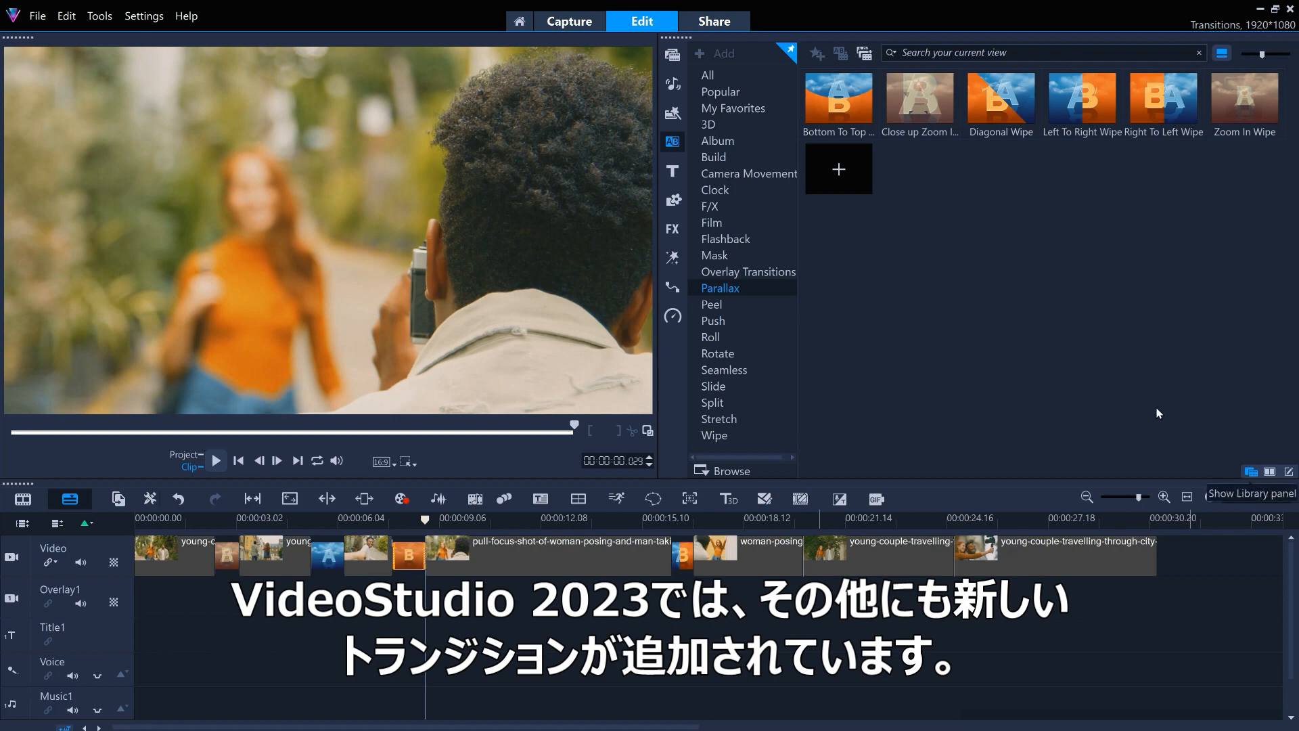
click(744, 240)
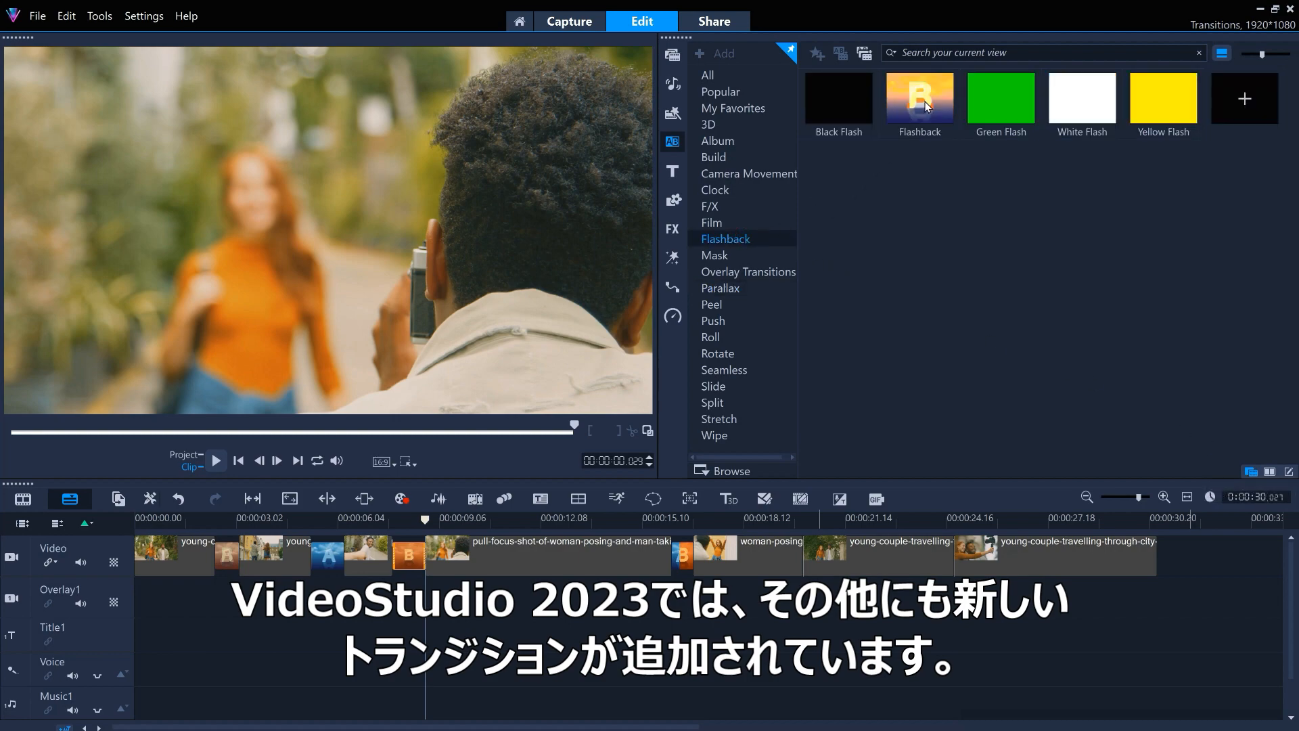
drag(927, 106, 956, 561)
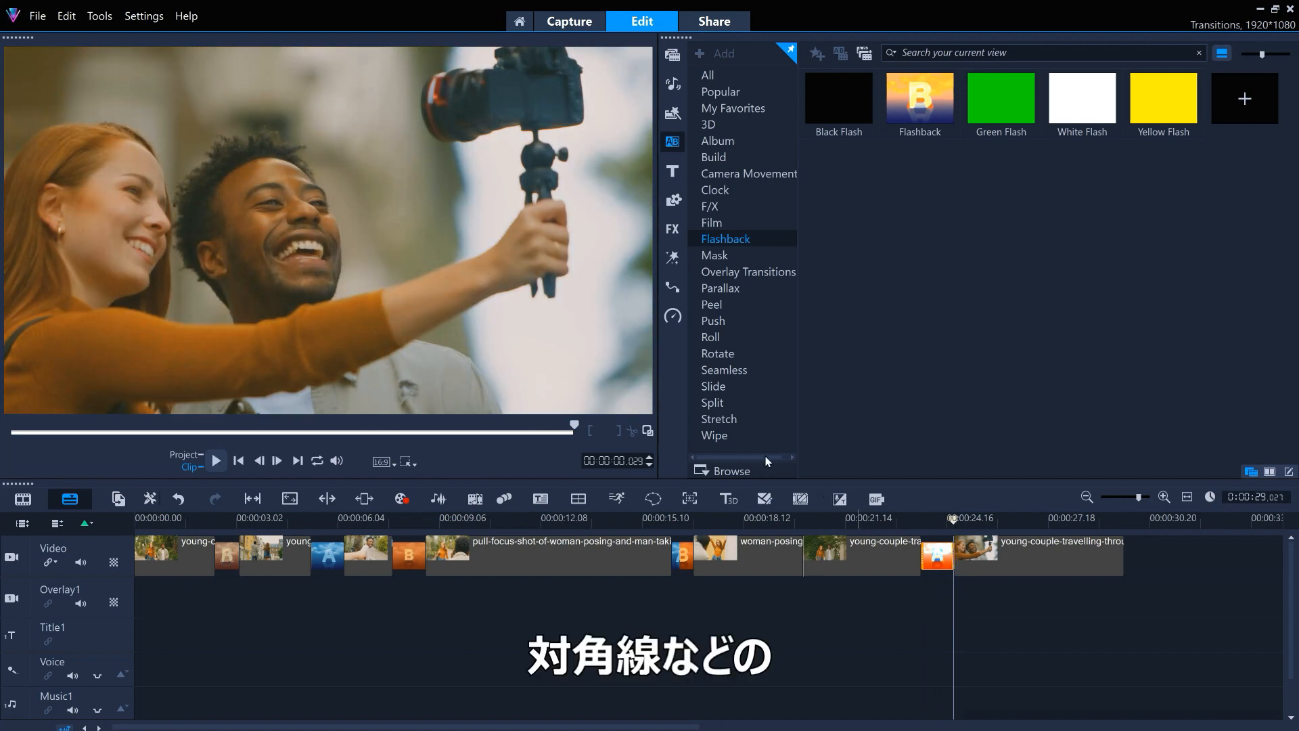
Add the "Diagonal" transition from the Split group between the woman-posing clip and the first young-couple-travelling clip
click(717, 404)
click(844, 104)
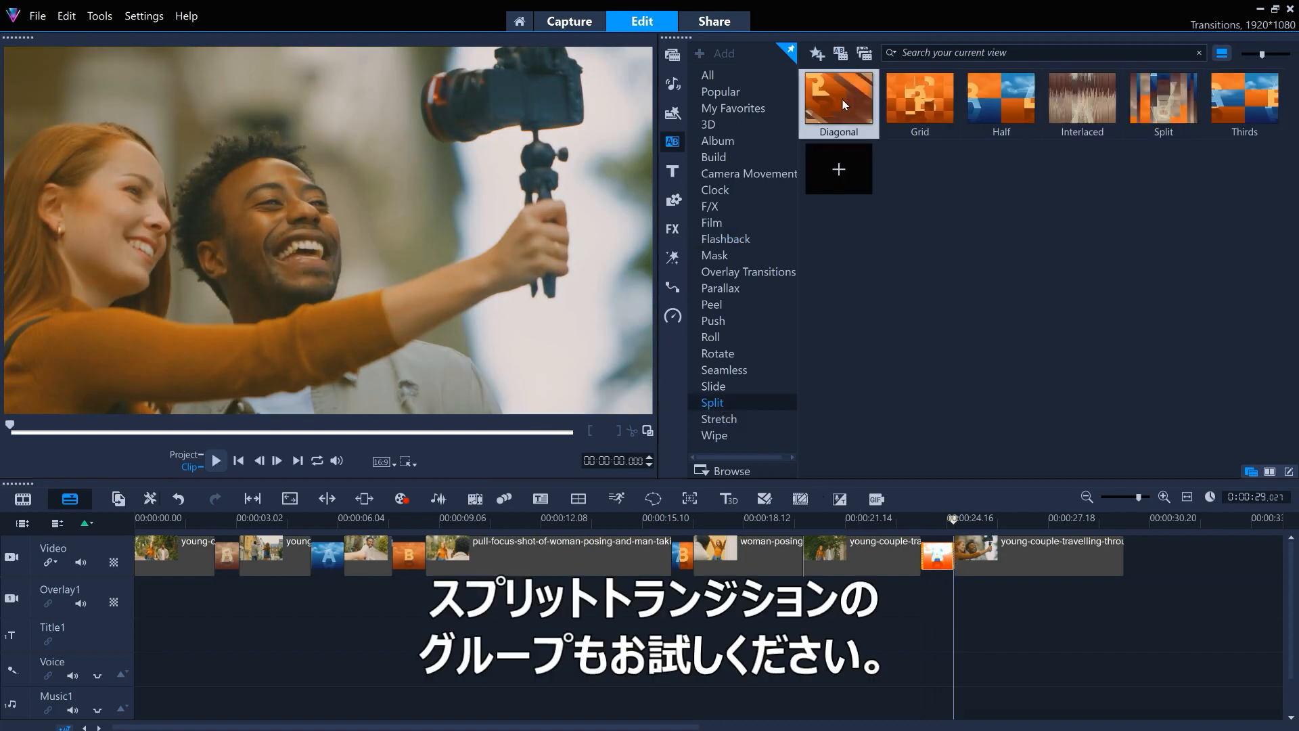
drag(821, 462, 799, 557)
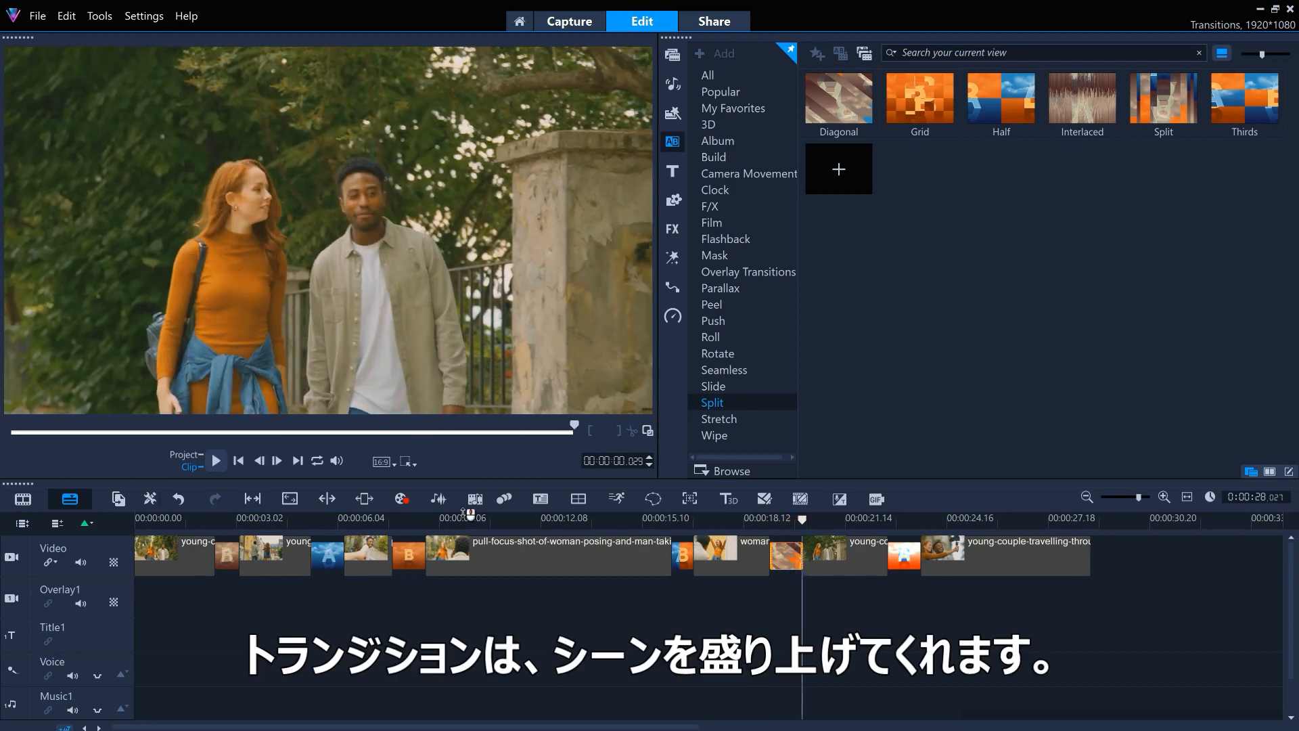
Switch the preview to the whole project and play it from the start
click(199, 456)
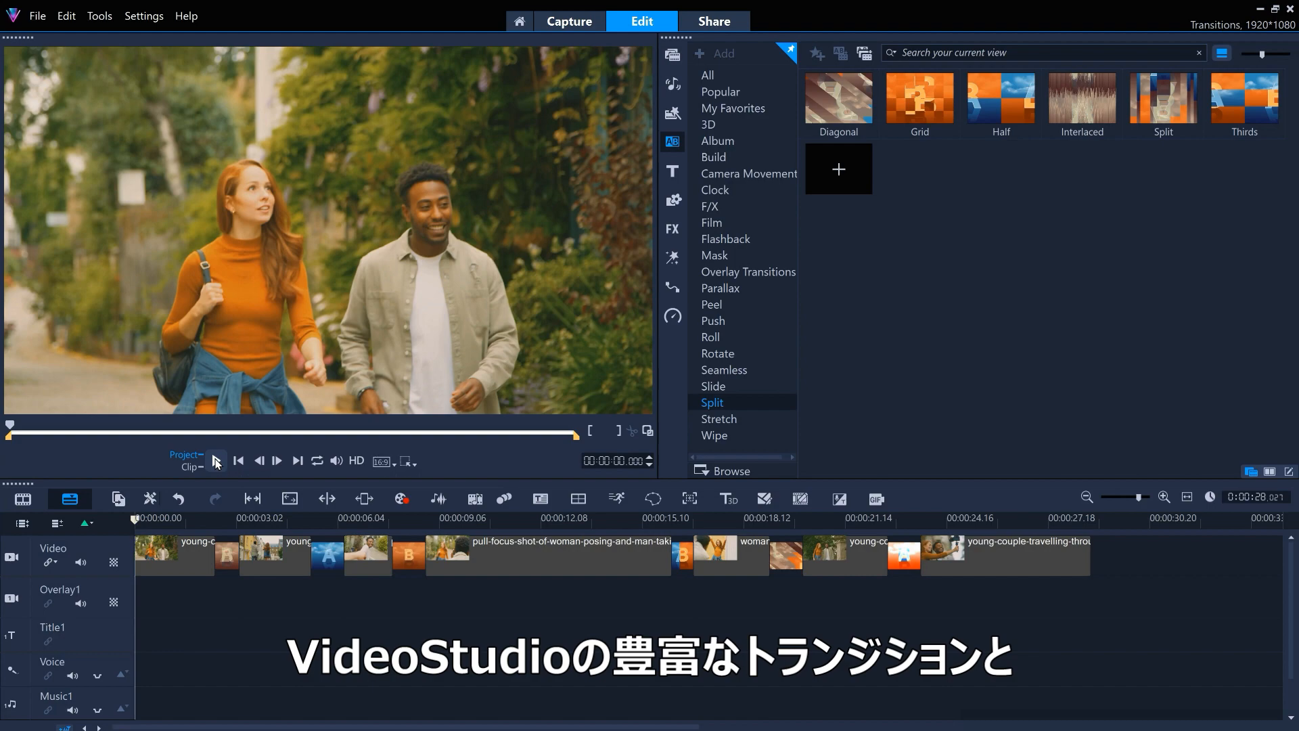
click(217, 461)
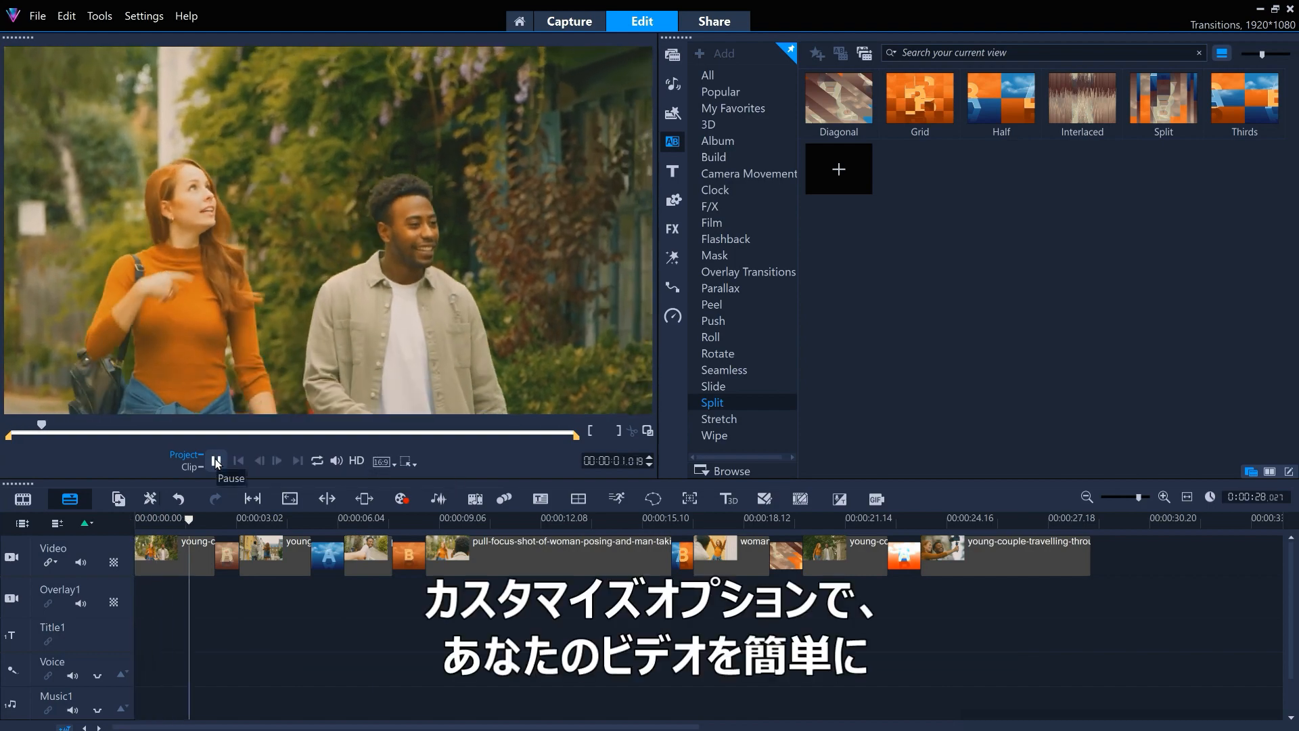